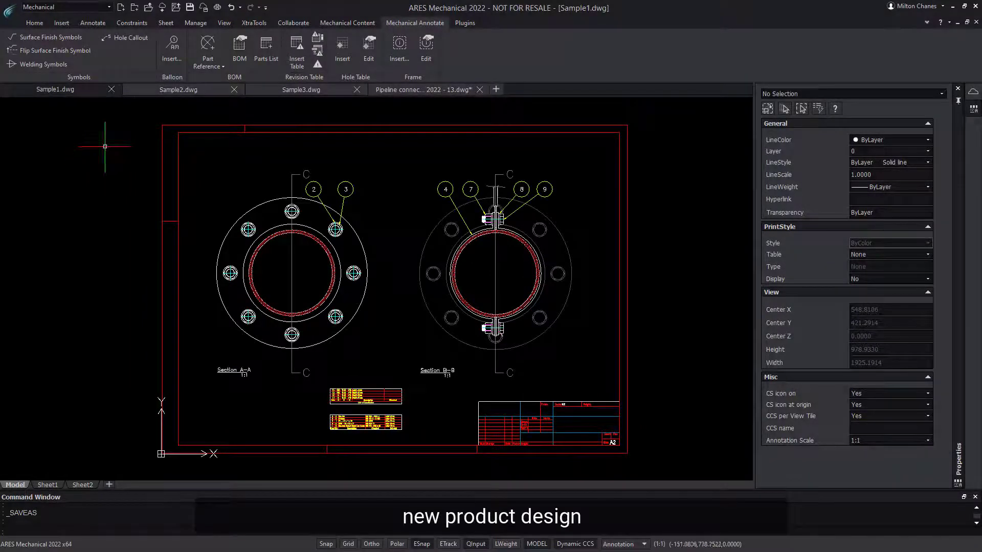
# - Look through the Sample2 and Sample3 drawings and switch to the Pipeline connection drawing
pyautogui.click(192, 91)
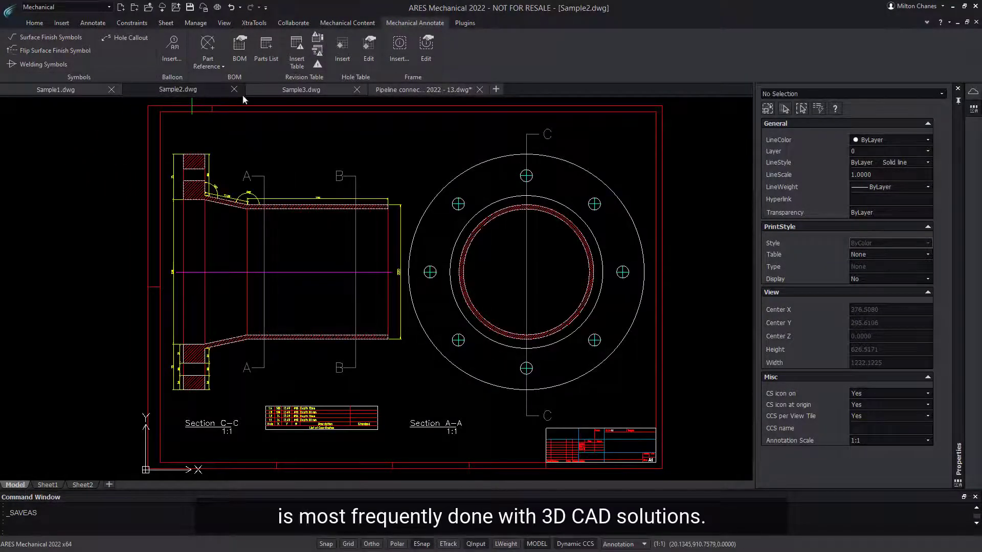
pyautogui.click(329, 90)
pyautogui.click(412, 94)
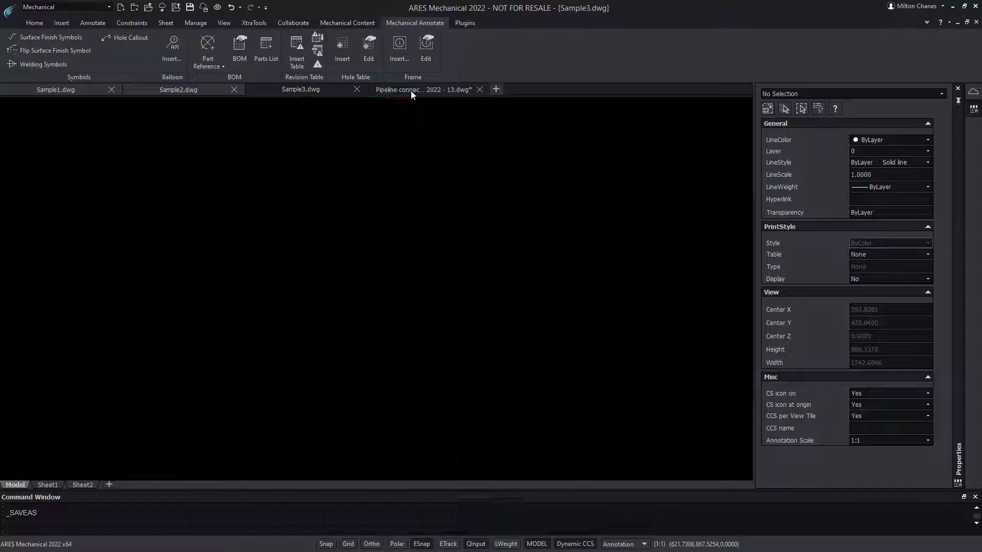
# - Examine the sheets of the Pipeline connection drawing, including the flange sections, pipe clamp and bolt details
pyautogui.scroll(5, 265, 282)
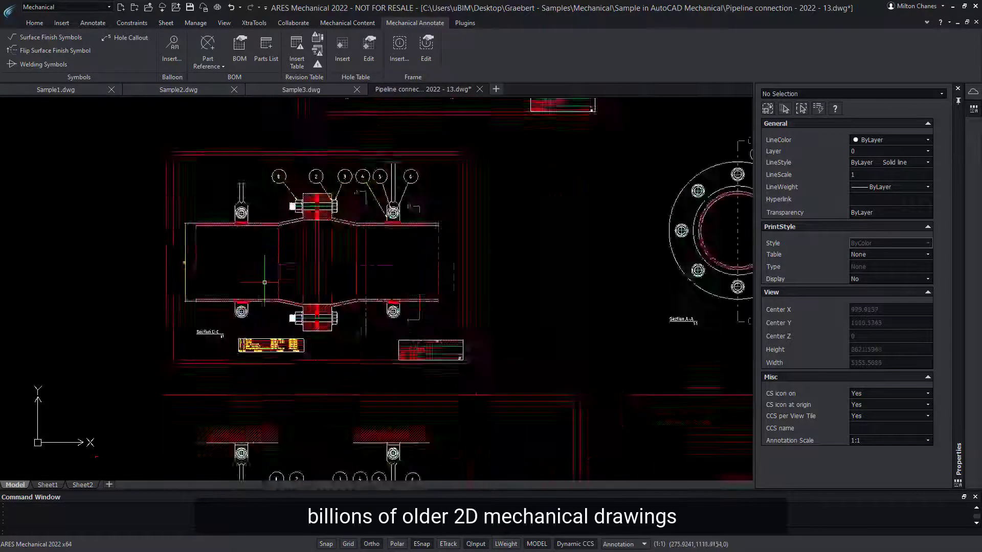
pyautogui.scroll(2, 265, 282)
pyautogui.moveTo(627, 333); pyautogui.dragTo(168, 324, button='middle')
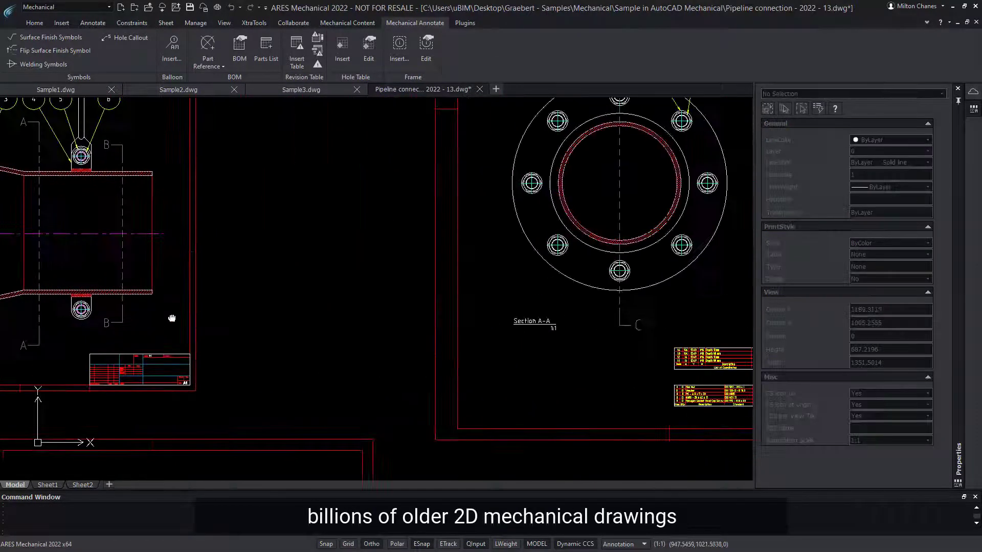
pyautogui.moveTo(588, 317); pyautogui.dragTo(216, 332, button='middle')
pyautogui.moveTo(51, 333); pyautogui.dragTo(24, 353, button='middle')
pyautogui.scroll(-5, 325, 309)
pyautogui.moveTo(326, 309); pyautogui.dragTo(266, 368, button='middle')
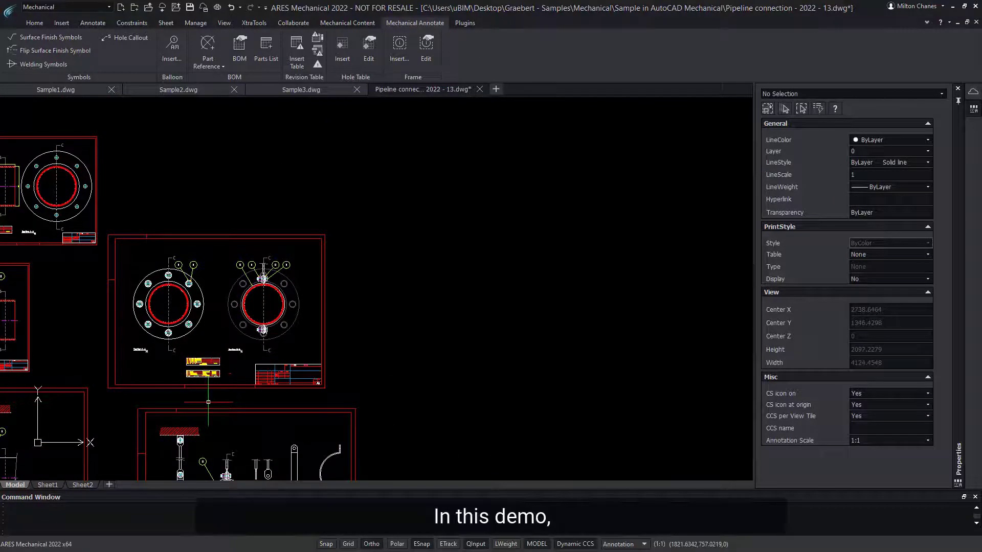
pyautogui.scroll(3, 291, 223)
pyautogui.moveTo(291, 224)
pyautogui.mouseDown(button='middle')
pyautogui.moveTo(356, 161)
pyautogui.moveTo(438, 38)
pyautogui.mouseUp(button='middle')
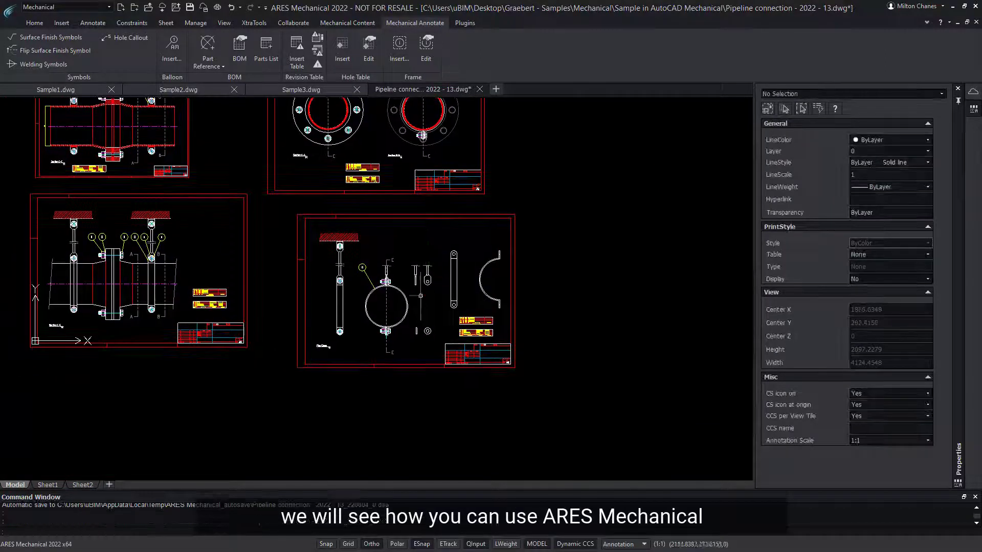
pyautogui.scroll(3, 413, 295)
pyautogui.scroll(7, 349, 252)
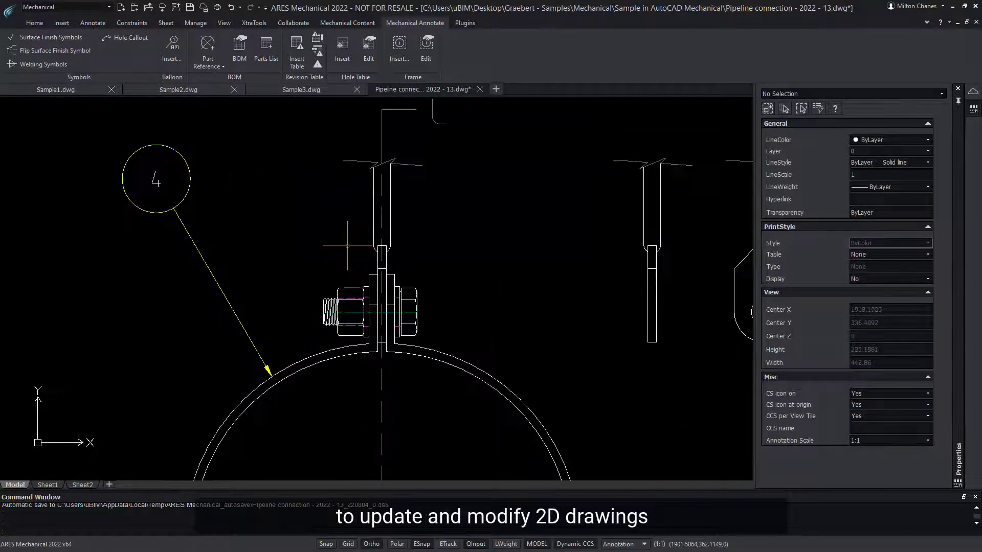
pyautogui.scroll(-8, 347, 245)
pyautogui.scroll(2, 153, 256)
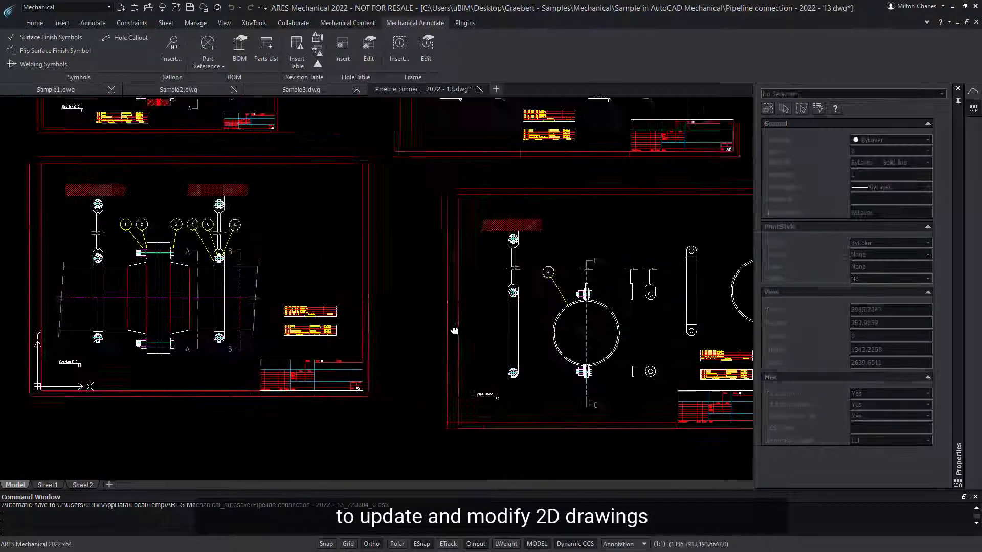
pyautogui.moveTo(358, 286); pyautogui.dragTo(581, 324, button='middle')
pyautogui.scroll(5, 317, 174)
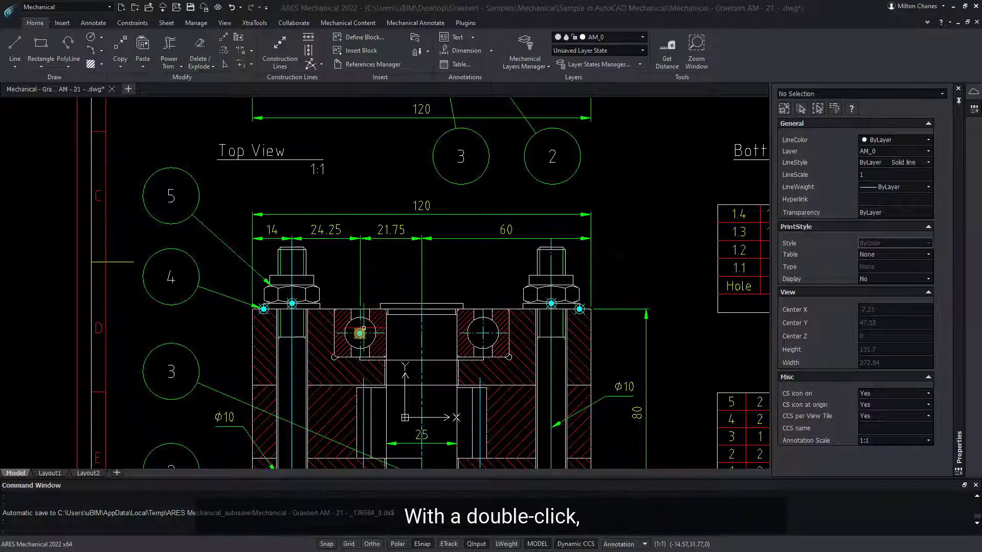
# - Add a Vendor property to the upper-left ball bearing's part reference in the section view and set it to Schweizer GmbH
pyautogui.doubleClick(360, 333)
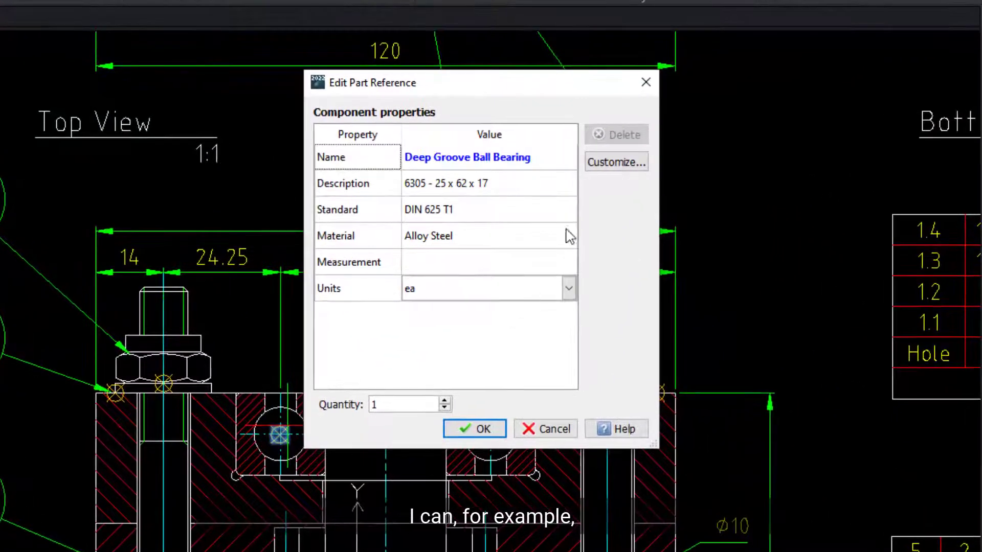
pyautogui.click(623, 169)
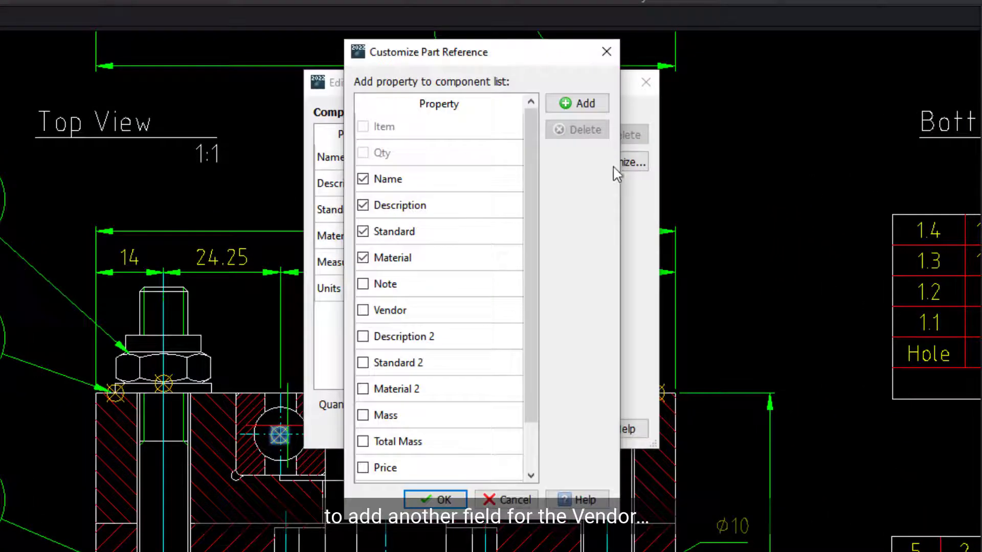
pyautogui.click(443, 501)
pyautogui.click(469, 315)
pyautogui.write('Schweizer')
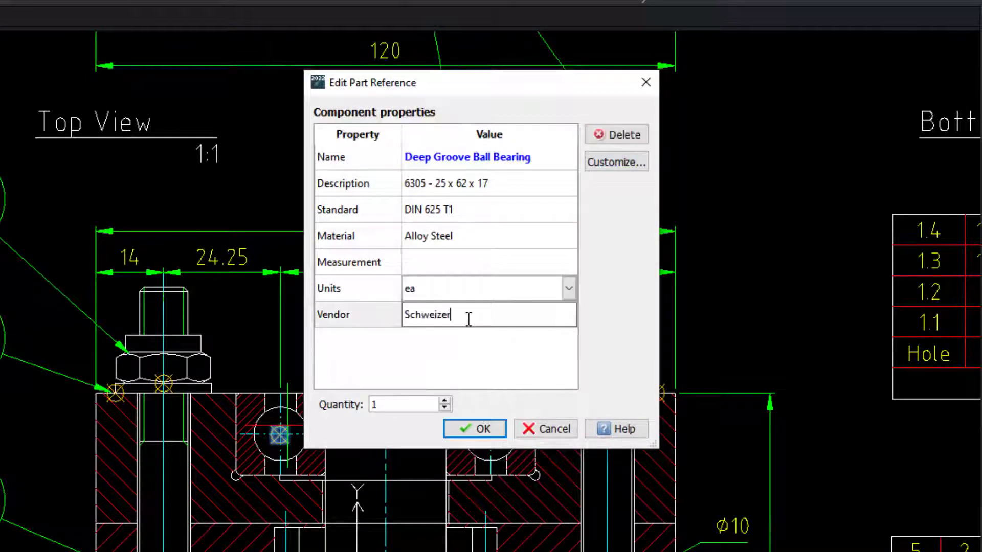
pyautogui.write(' GmbH')
# - Shorten the bearing part reference's description to "25 x 62 x 17" by removing the 6305 prefix
pyautogui.click(433, 184)
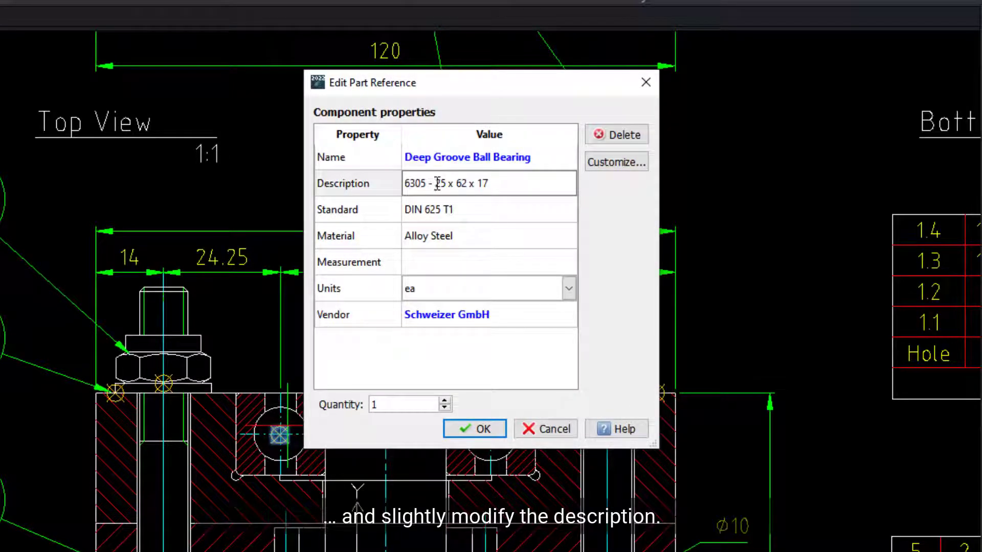
pyautogui.press('BackSpace')
pyautogui.press('BackSpace')
pyautogui.press('BackSpace')
pyautogui.press('BackSpace')
pyautogui.press('BackSpace')
pyautogui.press('BackSpace')
pyautogui.press('BackSpace')
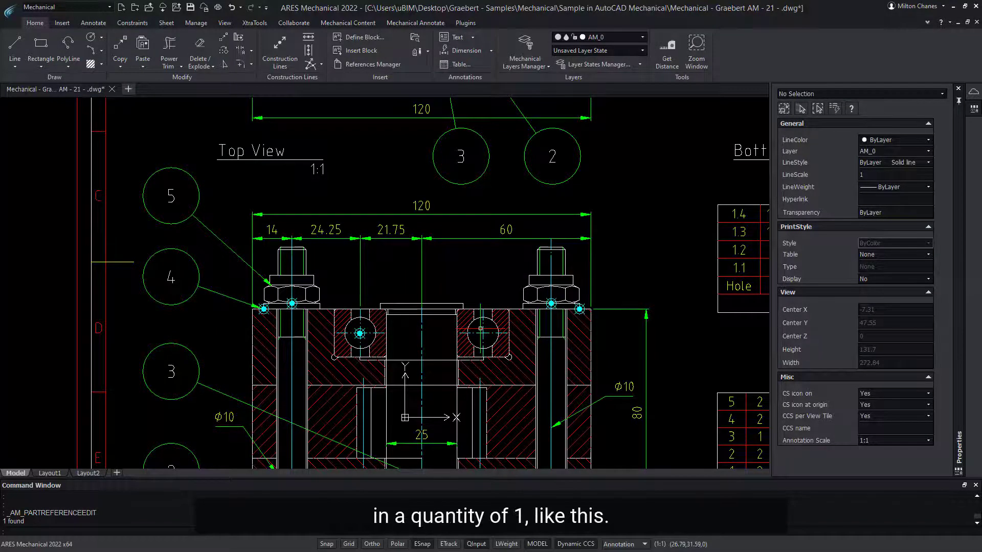
# - Copy the upper-left bearing's part reference horizontally onto the upper-right ball bearing in the section view
pyautogui.rightClick(495, 333)
pyautogui.click(516, 364)
pyautogui.click(359, 333)
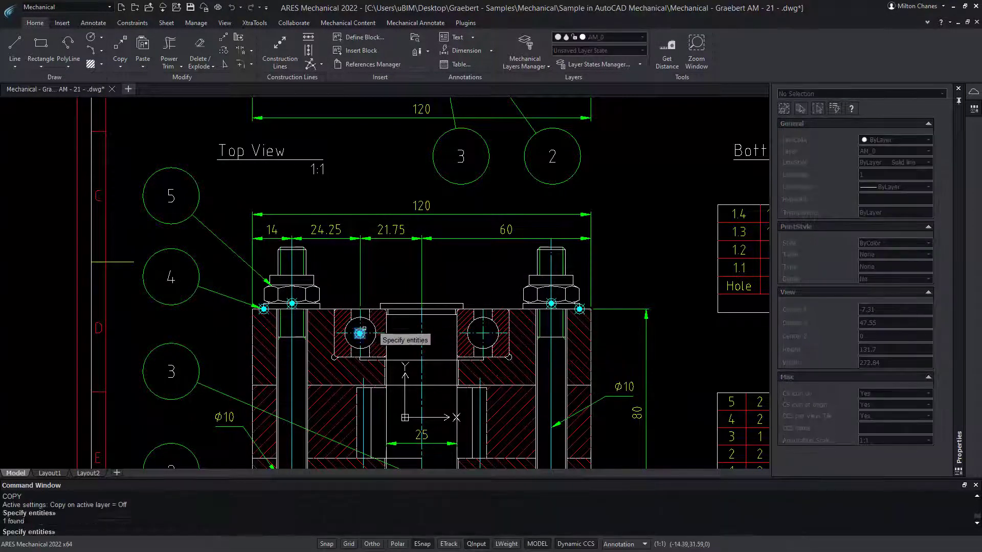
pyautogui.press('Return')
pyautogui.click(384, 280)
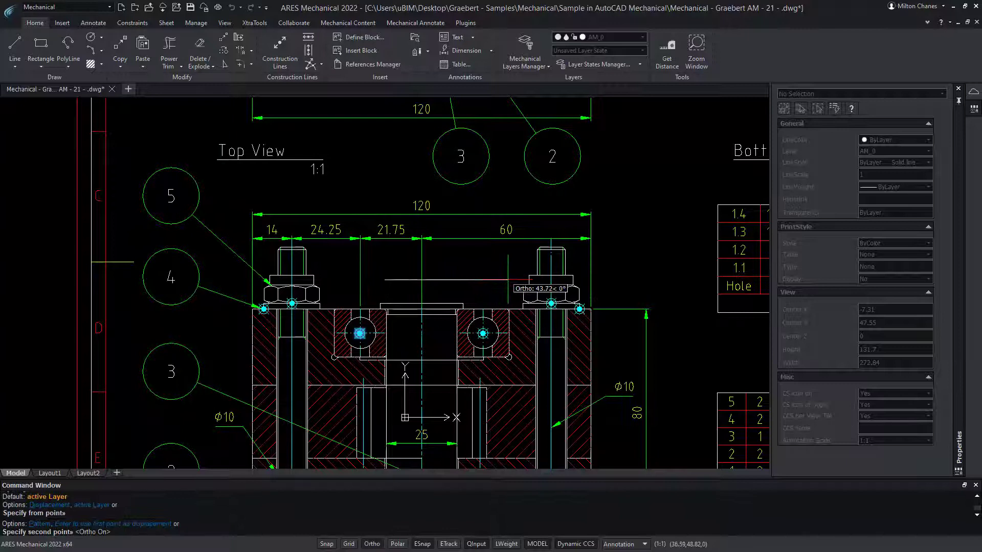
pyautogui.click(533, 279)
# - Copy the upper-right bearing's part reference vertically down onto the lower-right ball bearing
pyautogui.write('co')
pyautogui.press('Return')
pyautogui.scroll(-2, 422, 133)
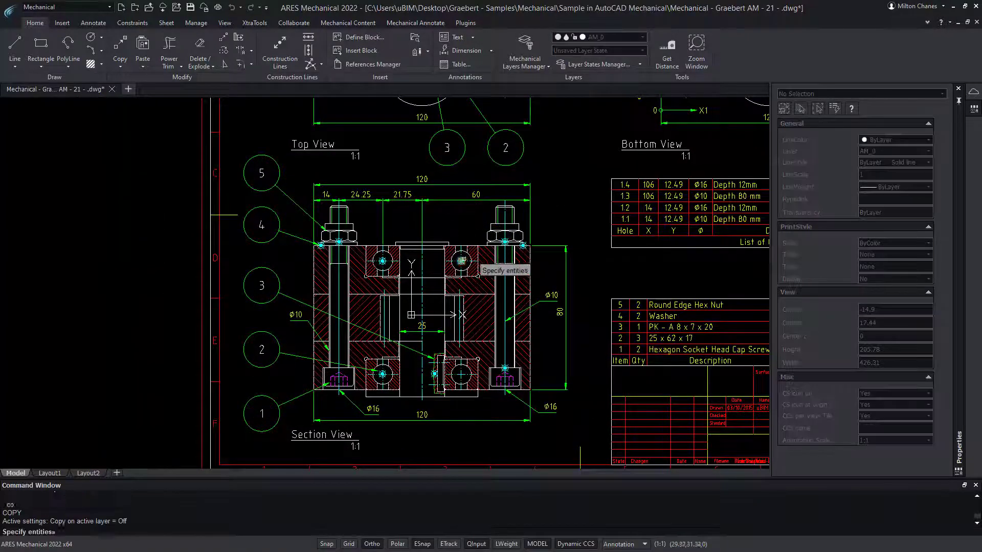
pyautogui.click(461, 262)
pyautogui.press('Return')
pyautogui.click(581, 269)
pyautogui.click(581, 378)
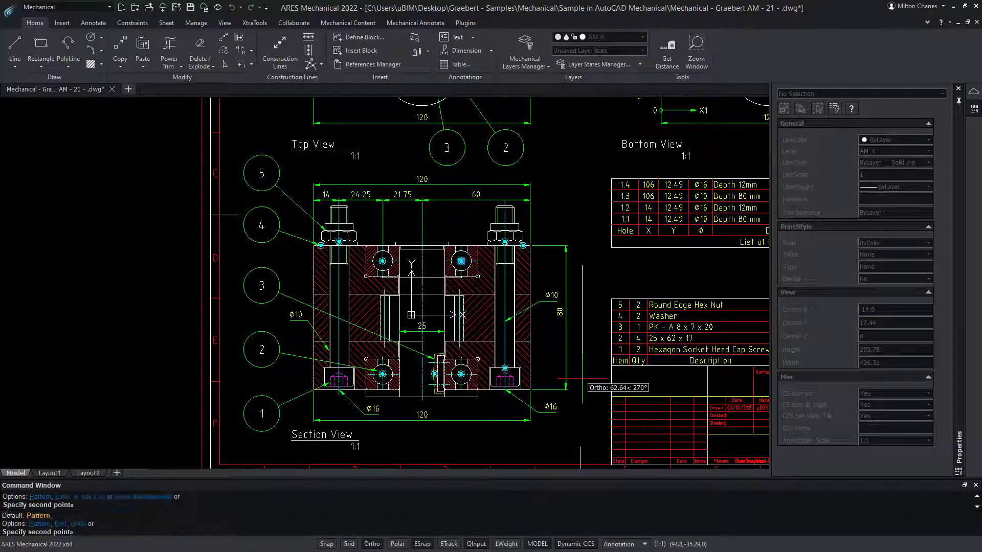
pyautogui.moveTo(581, 378)
pyautogui.mouseDown(button='middle')
pyautogui.moveTo(405, 300)
pyautogui.moveTo(340, 299)
pyautogui.mouseUp(button='middle')
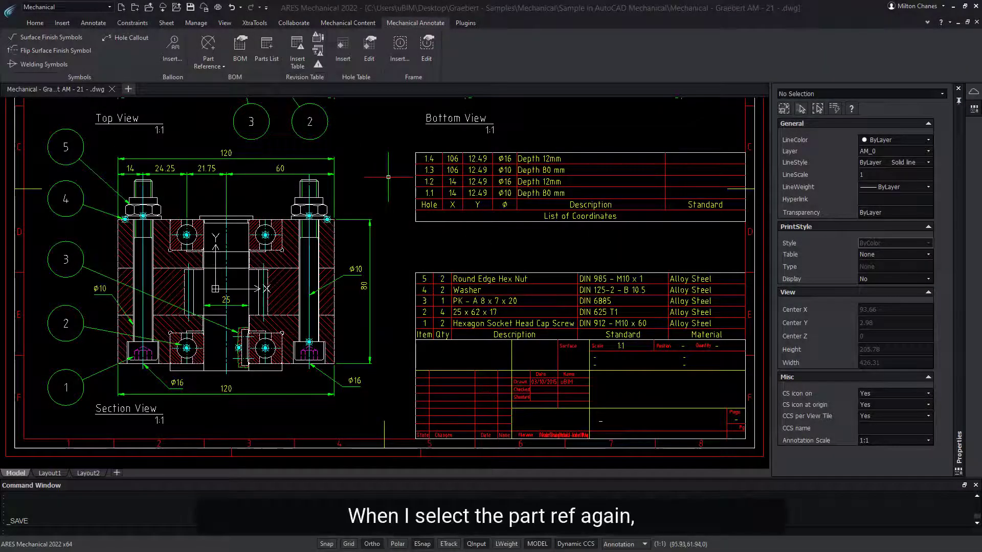
# - Set the description of the upper-right bearing's part reference to "25x62x17 NEW"
pyautogui.click(265, 235)
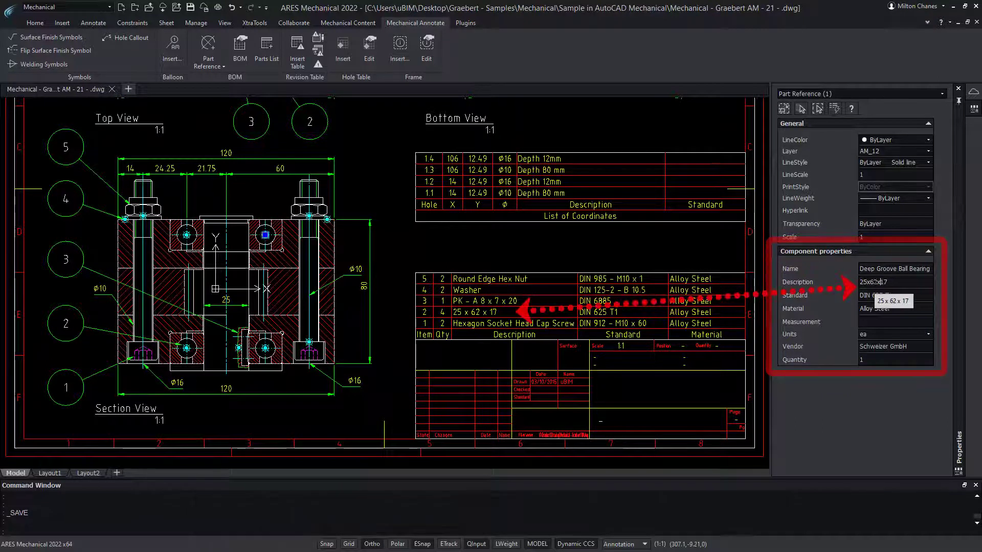
pyautogui.click(875, 282)
pyautogui.write('NEW')
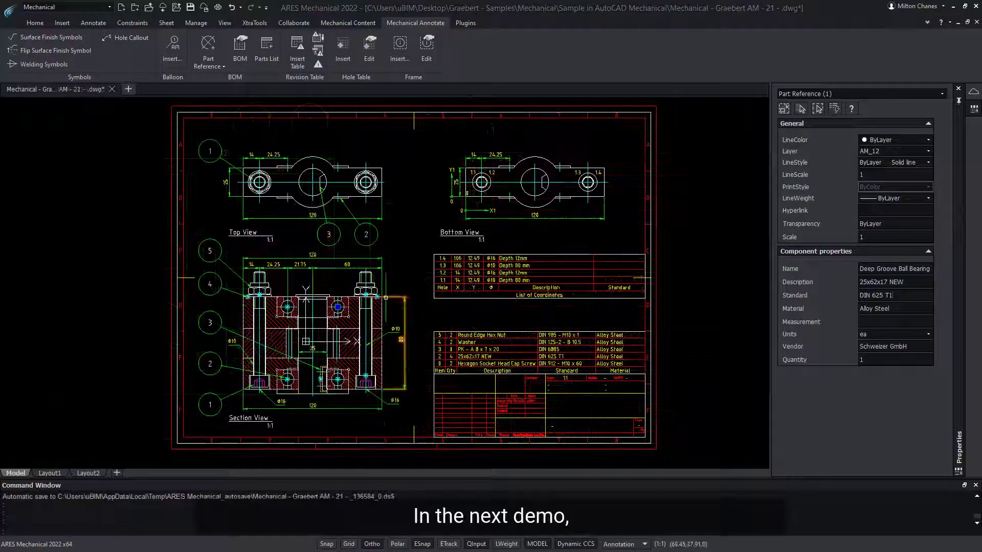
# - Draw an irregular open polyline around the right screw end and nut, snapping both ends to the nearest points on the block's top edge
pyautogui.scroll(5, 358, 292)
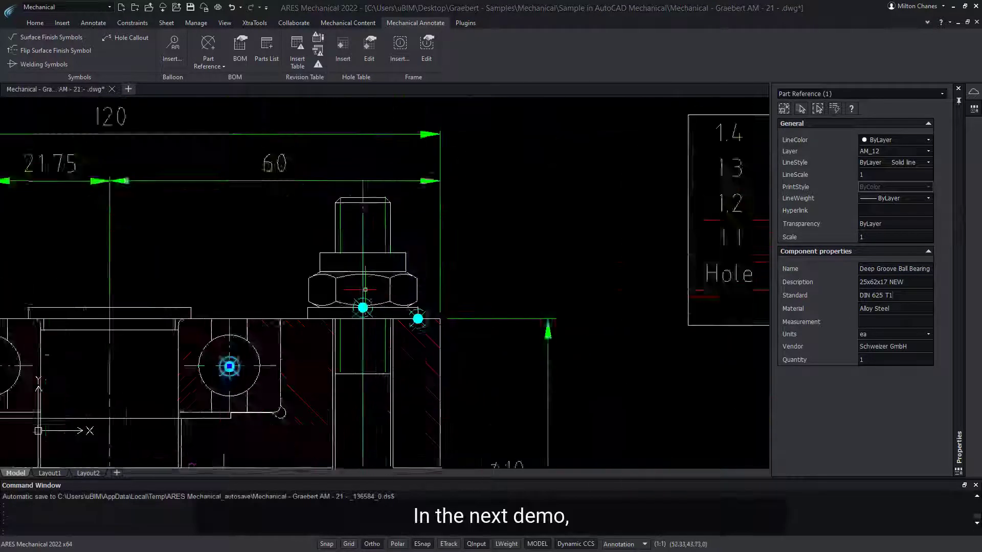
pyautogui.scroll(2, 364, 290)
pyautogui.write('PL')
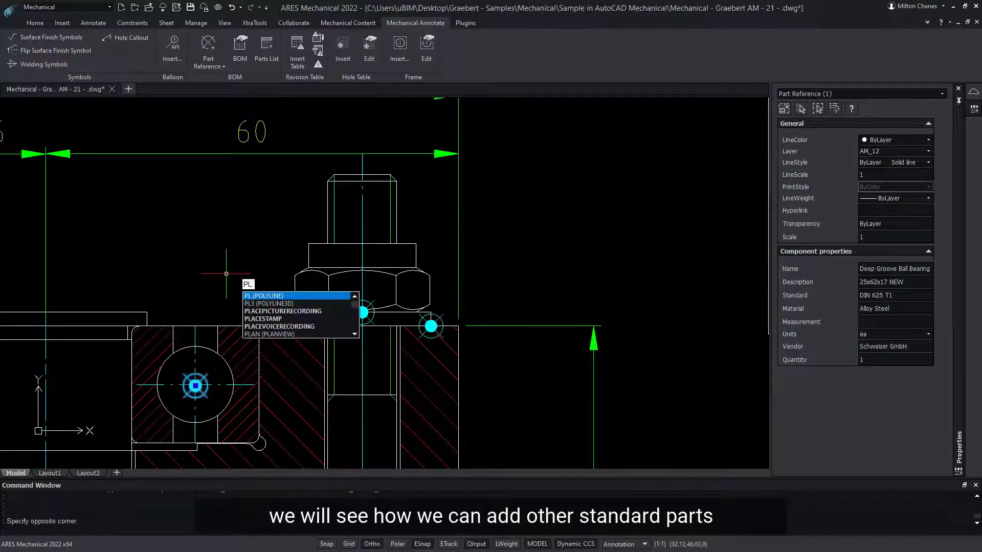
pyautogui.press('Return')
pyautogui.keyDown('shift'); pyautogui.rightClick(229, 278); pyautogui.keyUp('shift')
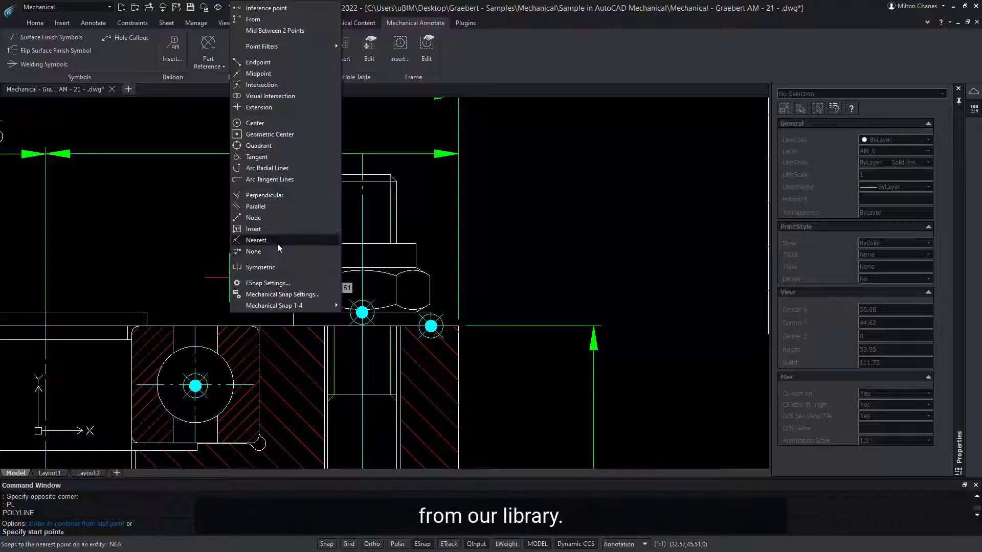
pyautogui.click(329, 246)
pyautogui.click(279, 326)
pyautogui.click(284, 305)
pyautogui.click(280, 281)
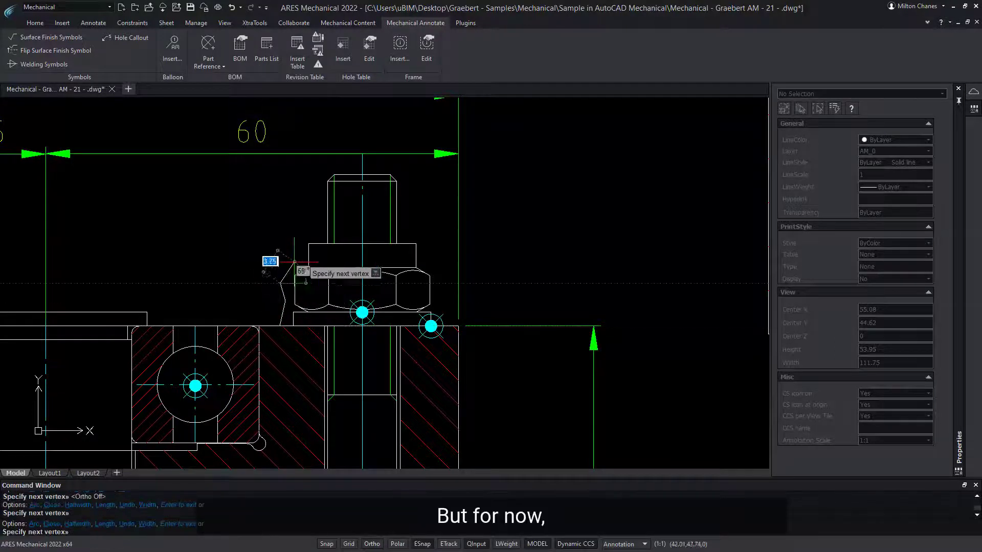
pyautogui.click(295, 259)
pyautogui.click(297, 239)
pyautogui.click(315, 234)
pyautogui.click(321, 215)
pyautogui.click(317, 186)
pyautogui.click(332, 162)
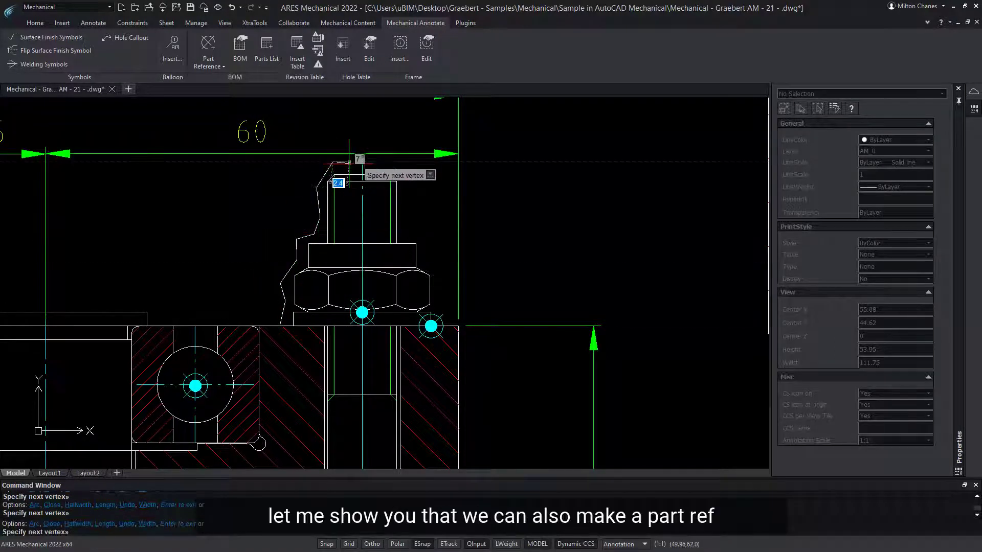
pyautogui.click(358, 161)
pyautogui.click(381, 160)
pyautogui.click(407, 171)
pyautogui.click(403, 202)
pyautogui.click(404, 235)
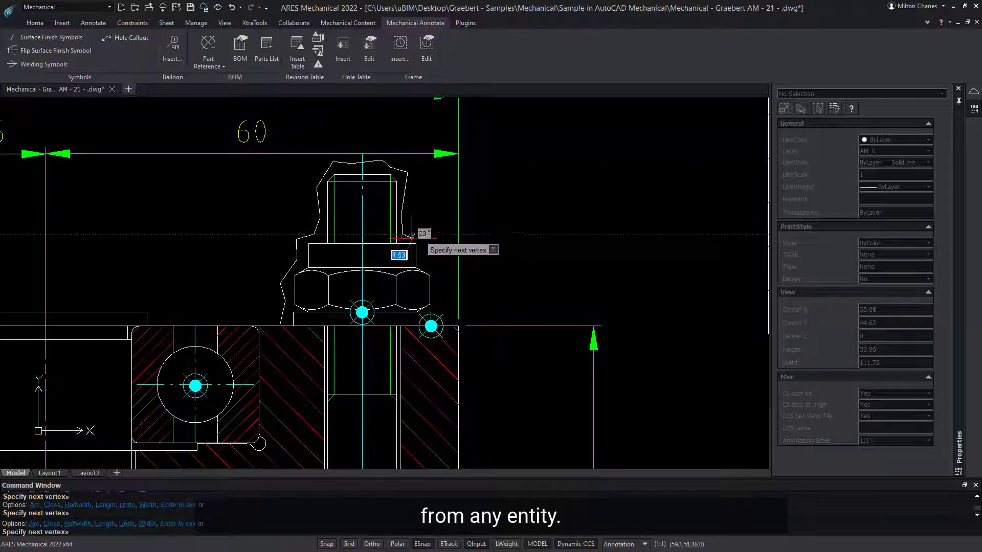
pyautogui.click(422, 237)
pyautogui.keyDown('shift'); pyautogui.rightClick(445, 312); pyautogui.keyUp('shift')
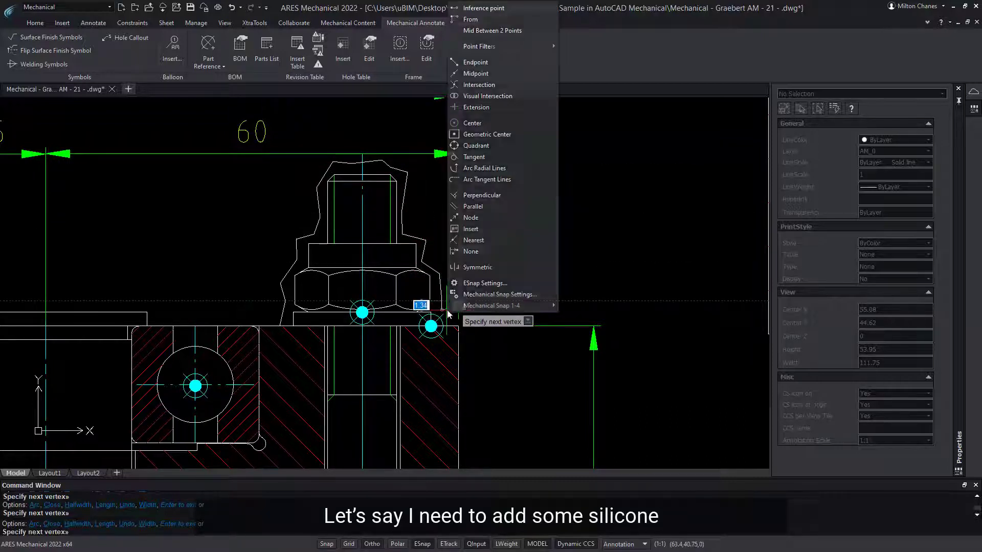
pyautogui.click(486, 244)
pyautogui.click(449, 325)
pyautogui.press('Return')
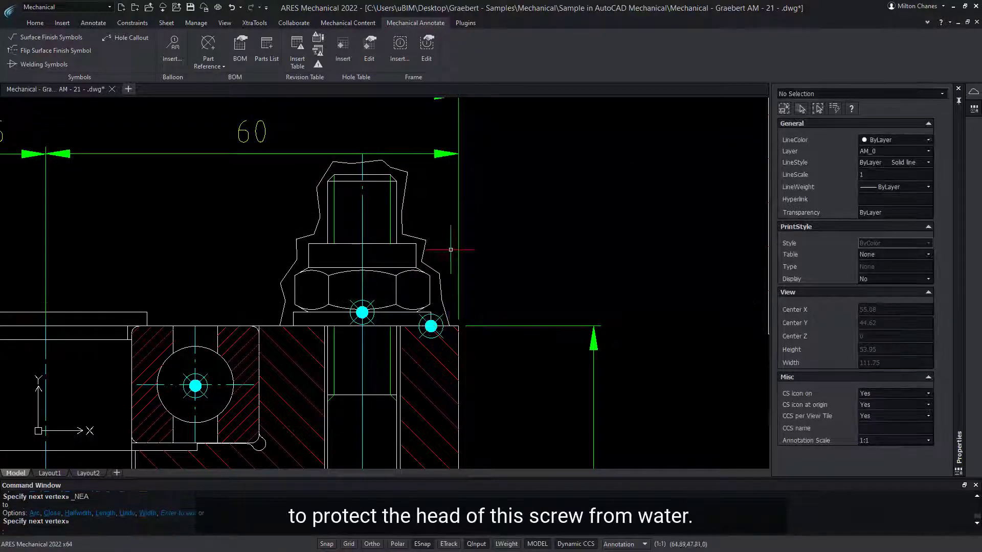
# - Convert the polyline around the right screw end into a spline
pyautogui.click(407, 178)
pyautogui.rightClick(408, 178)
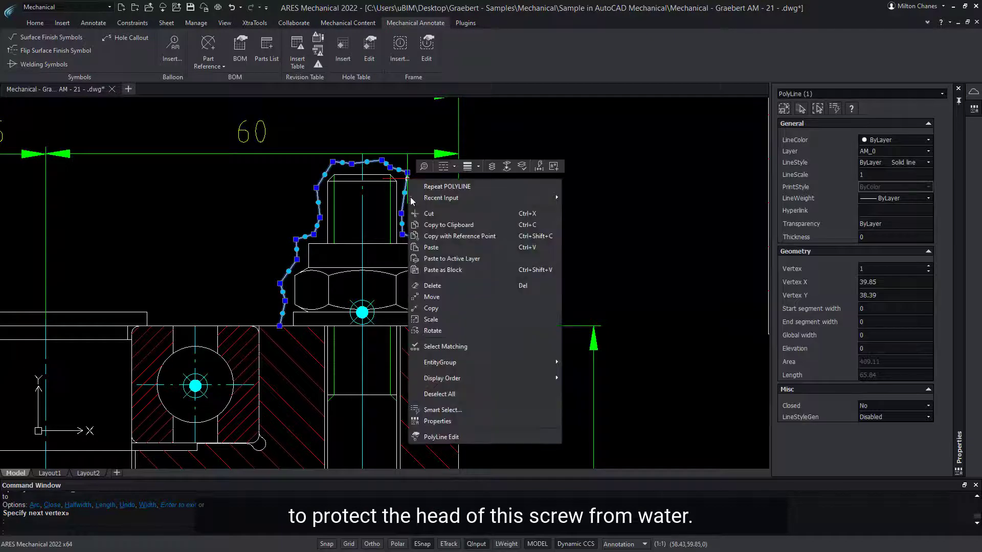
pyautogui.click(467, 436)
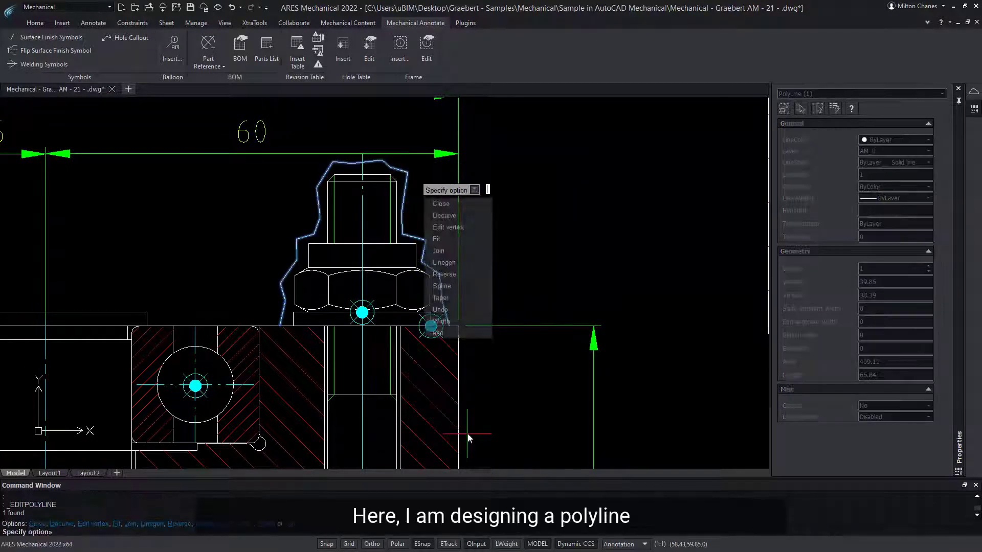
pyautogui.click(453, 286)
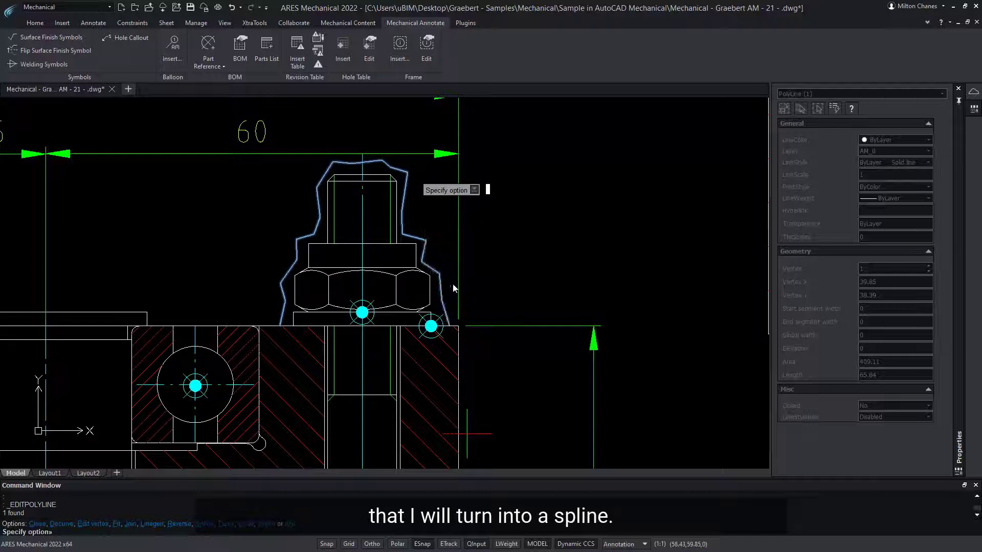
pyautogui.press('Escape')
# - Mirror the spline outline about the section view's vertical centerline to cover the left screw end
pyautogui.write('MI')
pyautogui.press('Return')
pyautogui.click(452, 285)
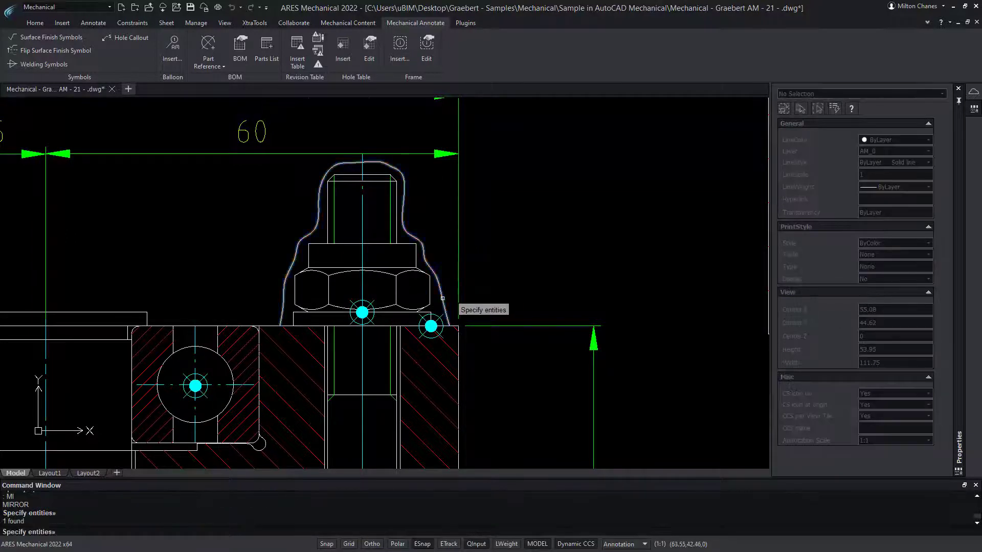
pyautogui.press('Return')
pyautogui.scroll(-3, 511, 301)
pyautogui.click(367, 308)
pyautogui.click(368, 190)
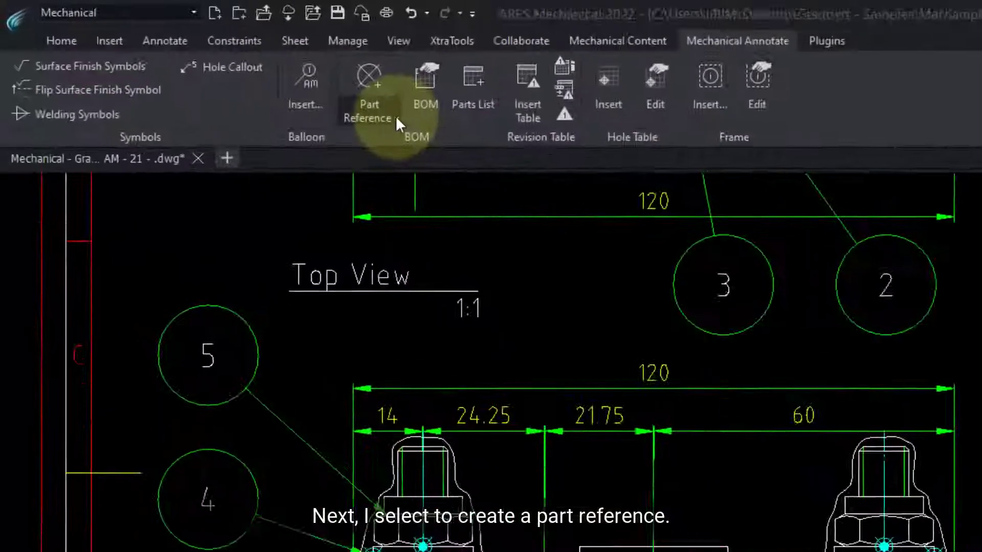
# - Create a part reference on the right spline: Silicone AG, Sealed with silicone, DIN 38412 - part 27, Various compounds, unit l, vendor Müller GmbH
pyautogui.click(397, 119)
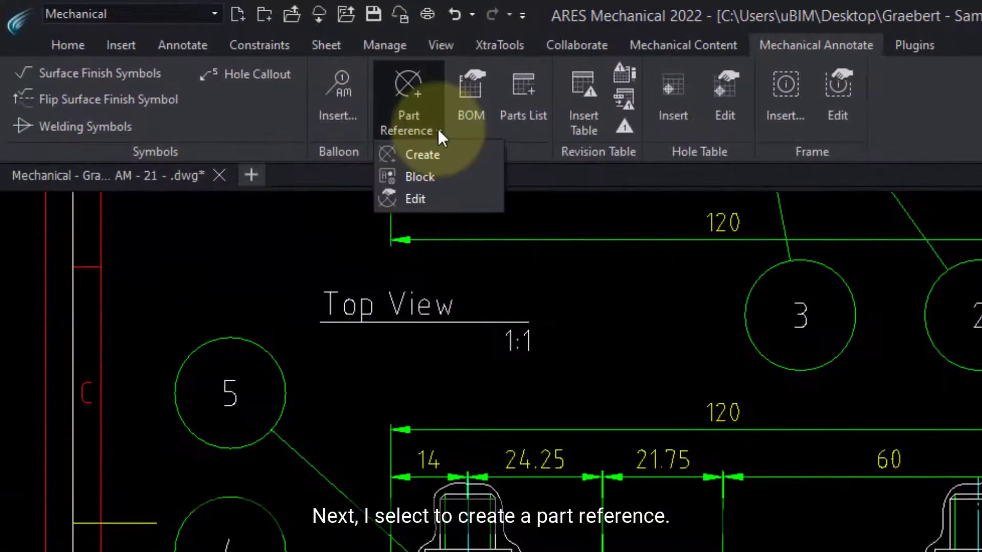
pyautogui.click(425, 153)
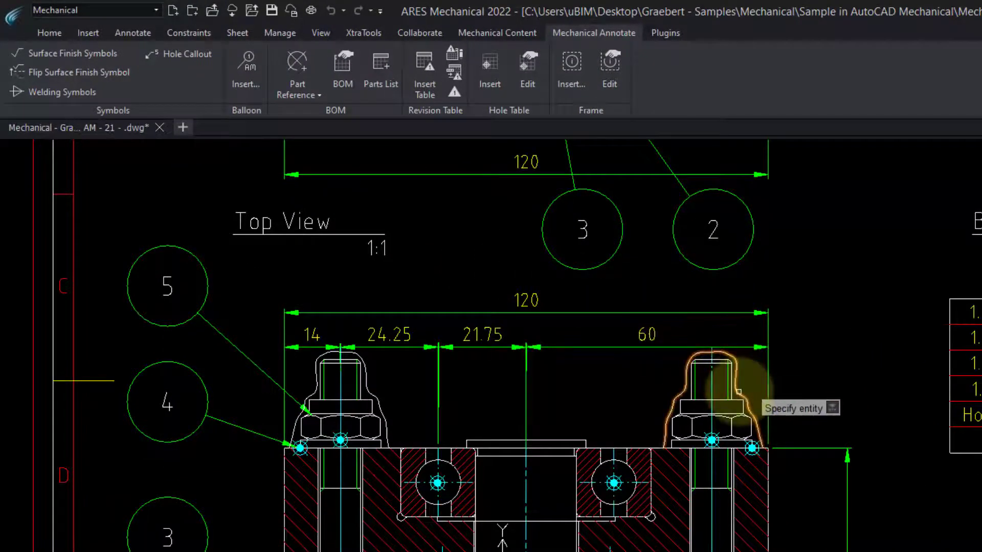
pyautogui.click(739, 391)
pyautogui.click(613, 245)
pyautogui.write('Si')
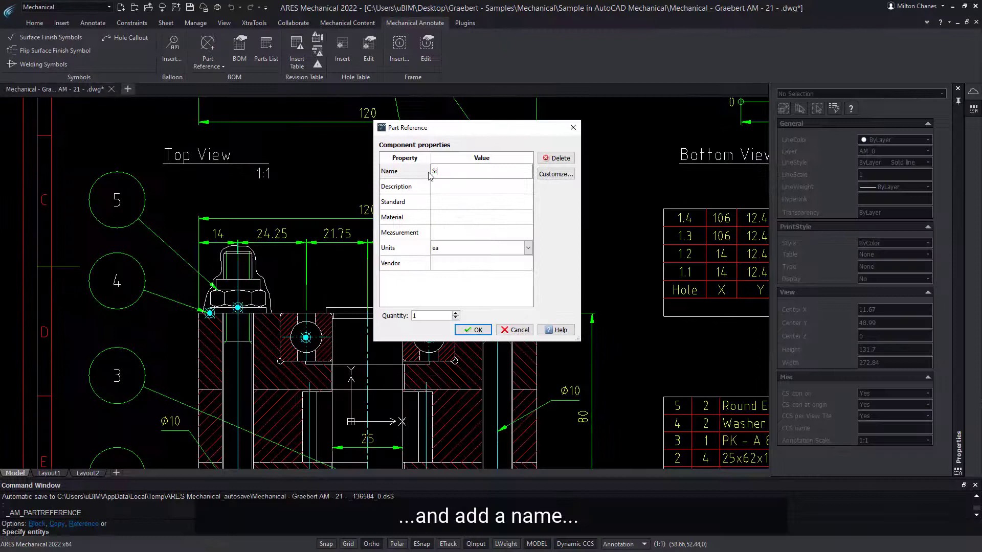
pyautogui.write('licone AG')
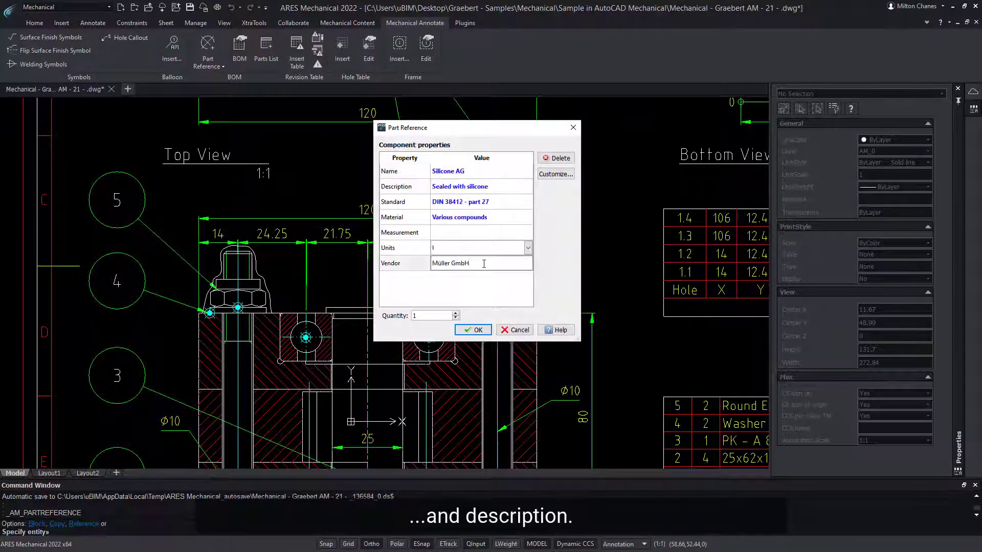
pyautogui.press('Return')
pyautogui.click(476, 330)
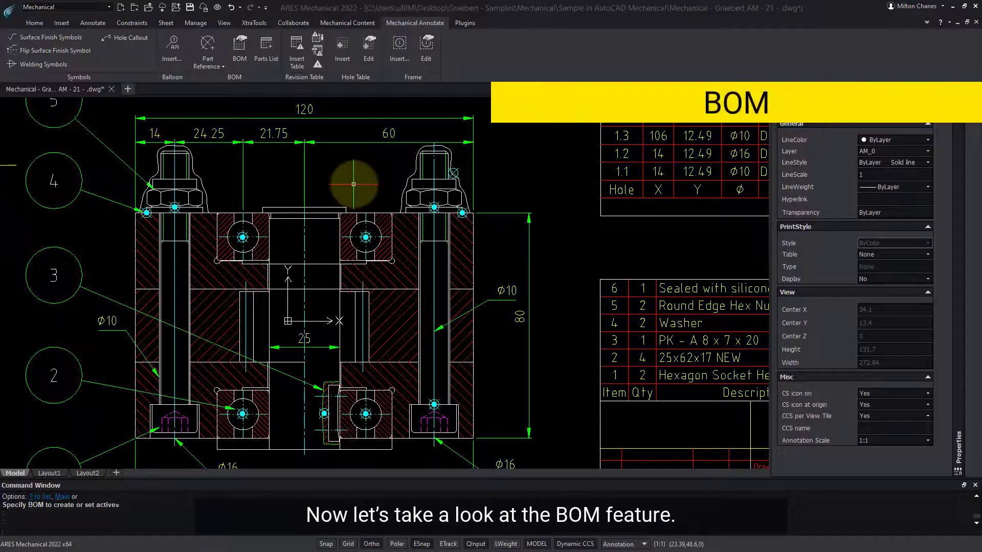
# - Open the MAIN bill of materials and examine the overridden values of the hex nut, the screw and the silicone item
pyautogui.click(243, 53)
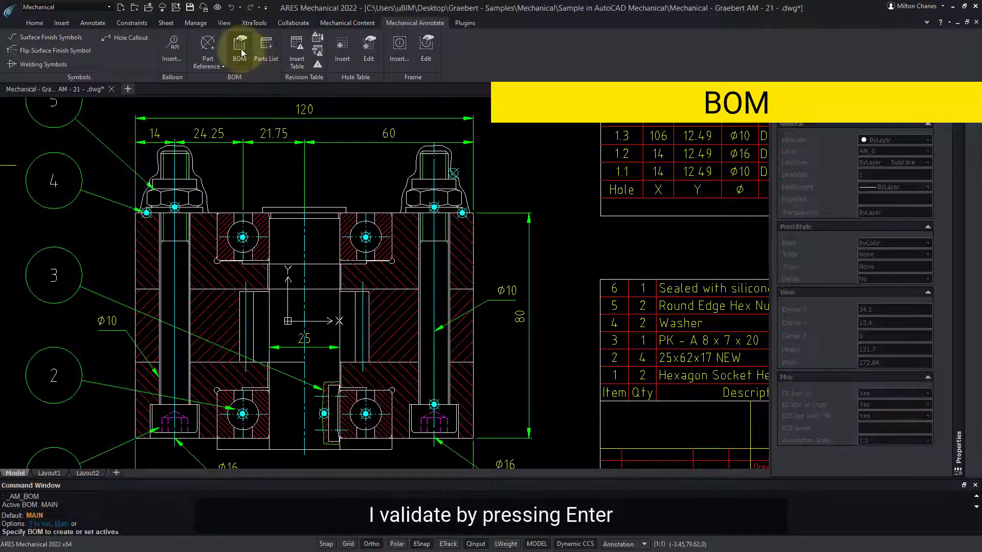
pyautogui.press('Return')
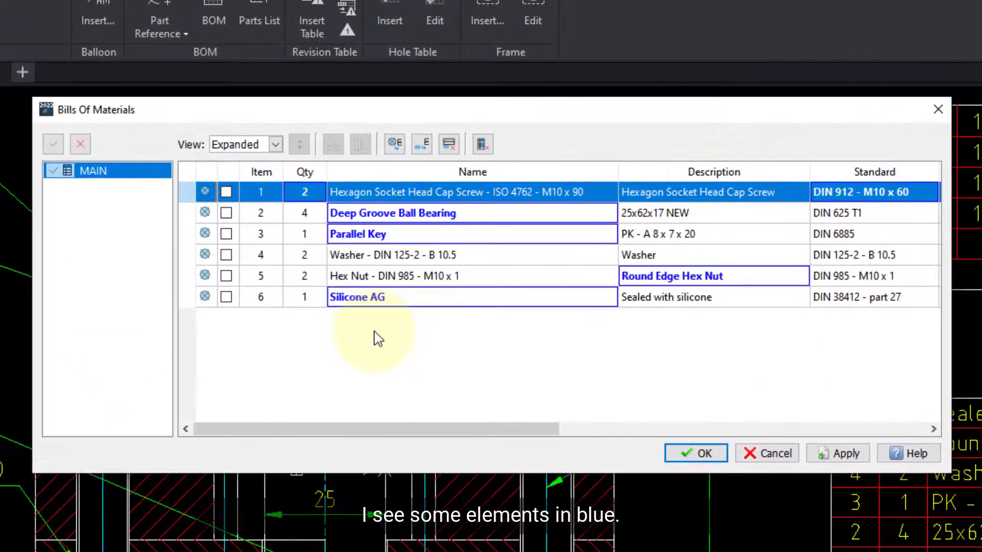
pyautogui.click(378, 339)
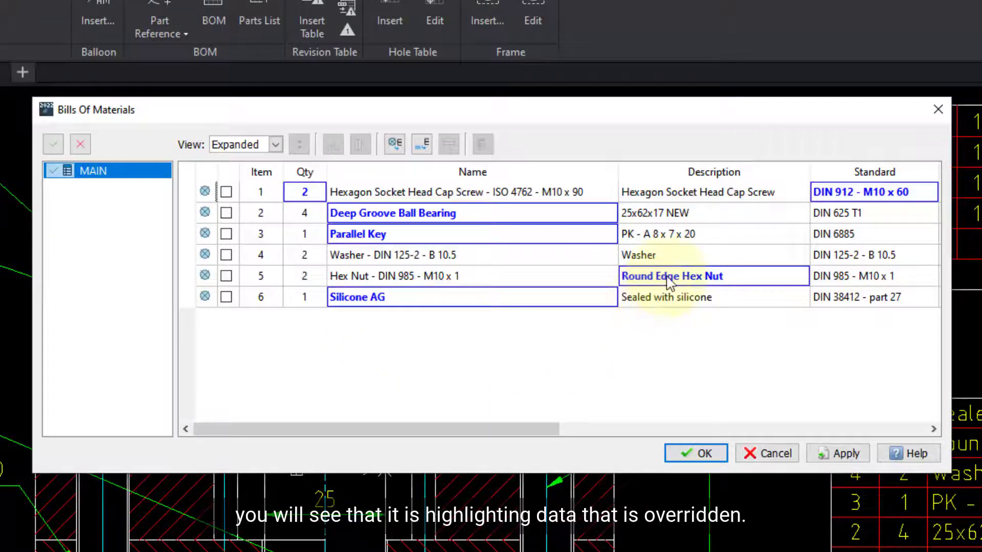
pyautogui.moveTo(669, 283)
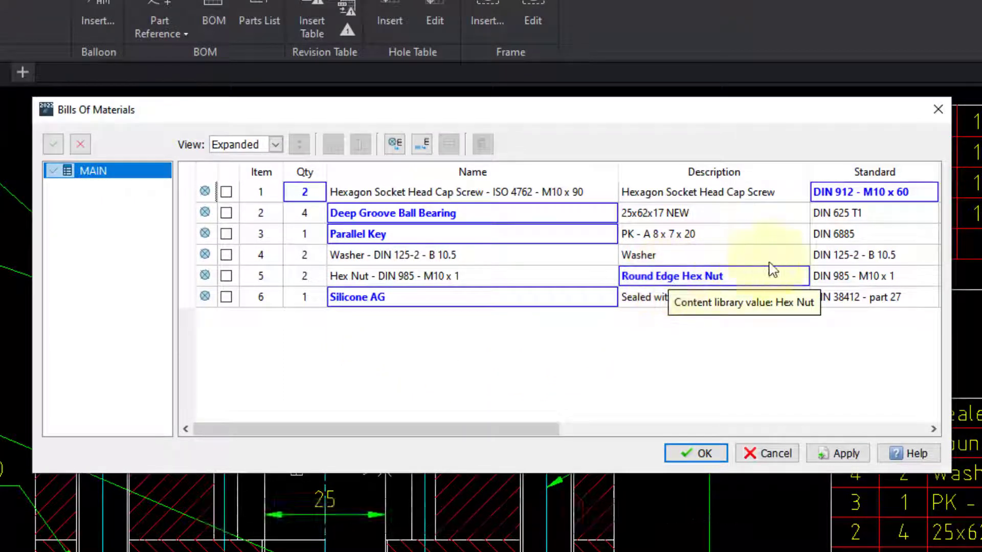
pyautogui.moveTo(876, 190)
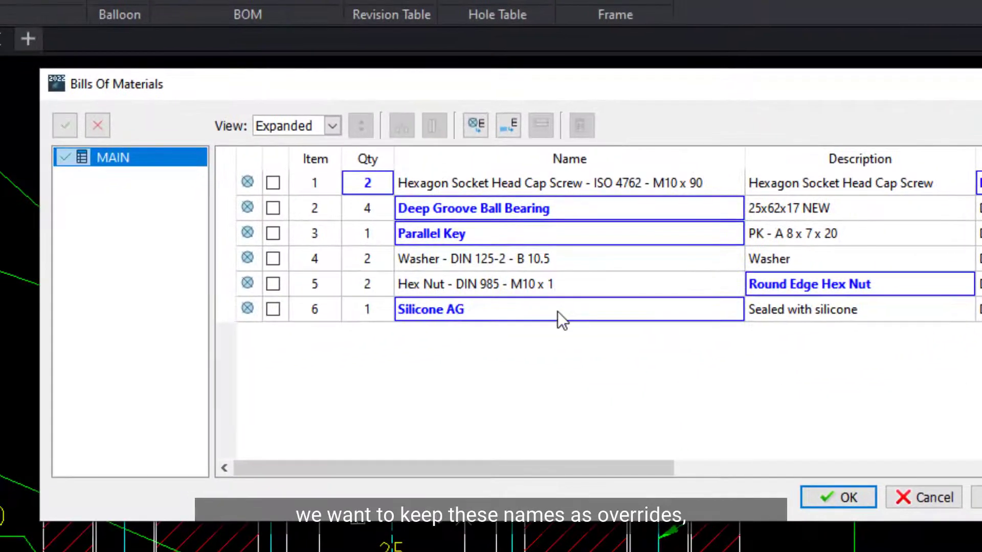
pyautogui.moveTo(557, 312)
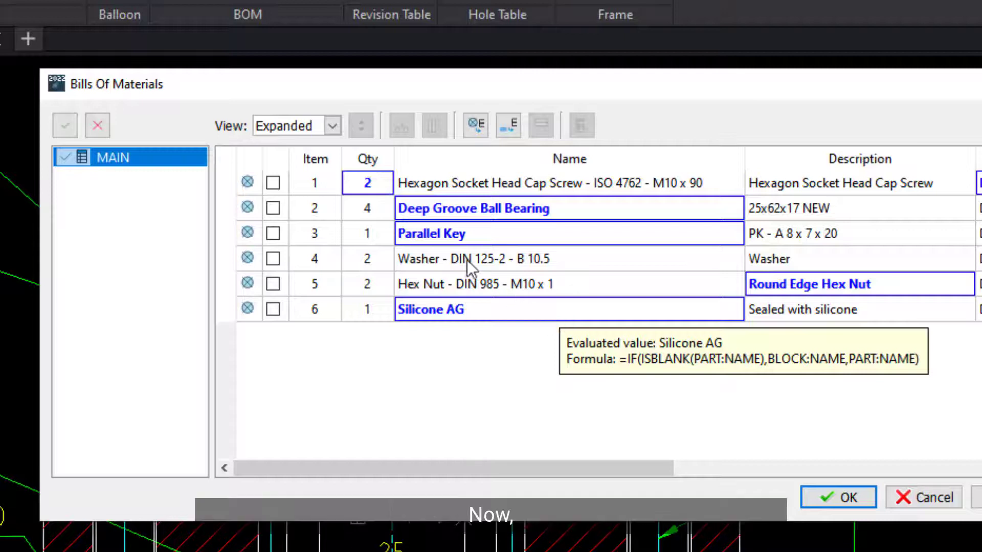
# - Remove the quantity override from the hexagon socket head cap screw and accept the bill of materials
pyautogui.click(386, 190)
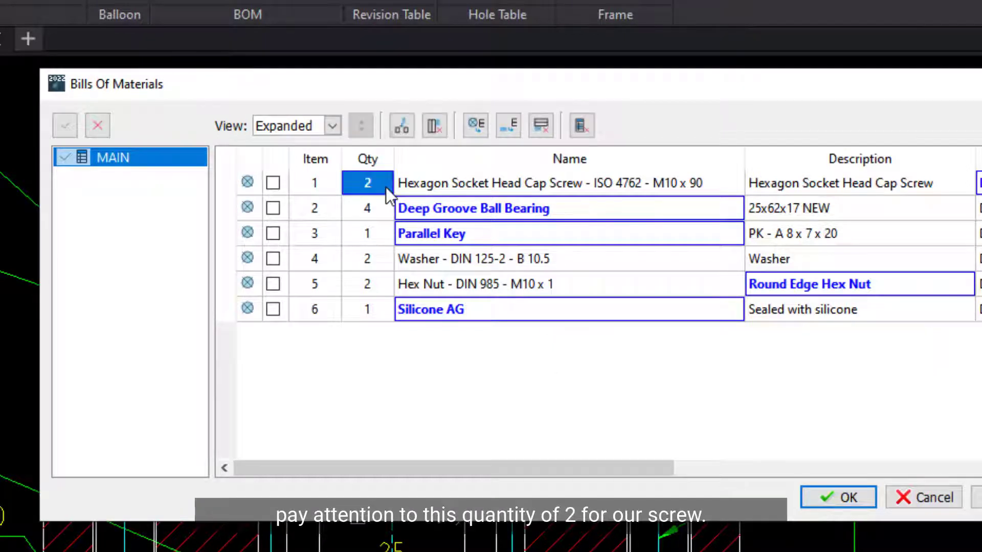
pyautogui.click(581, 127)
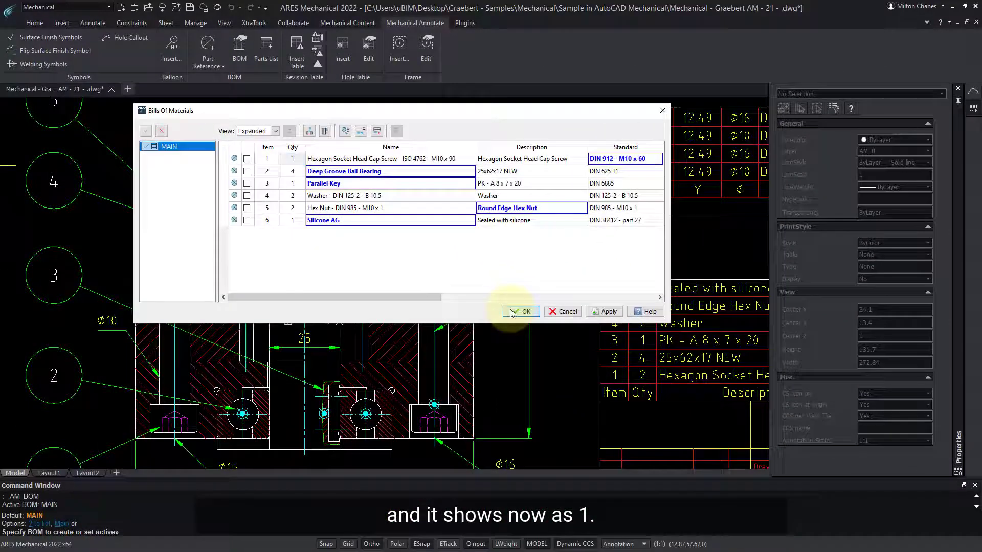
pyautogui.click(519, 312)
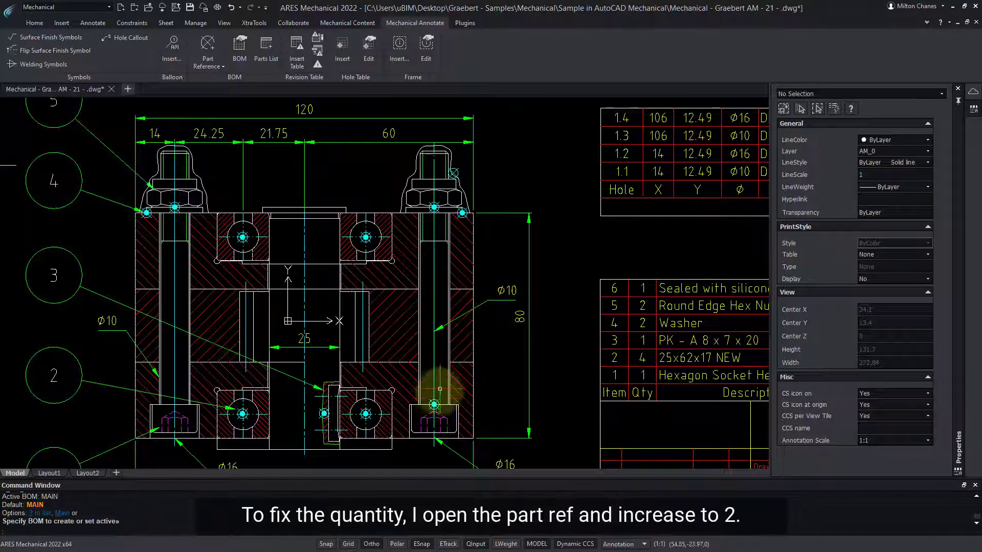
# - Set the quantity to 2 in the part reference at the right screw's head
pyautogui.doubleClick(434, 405)
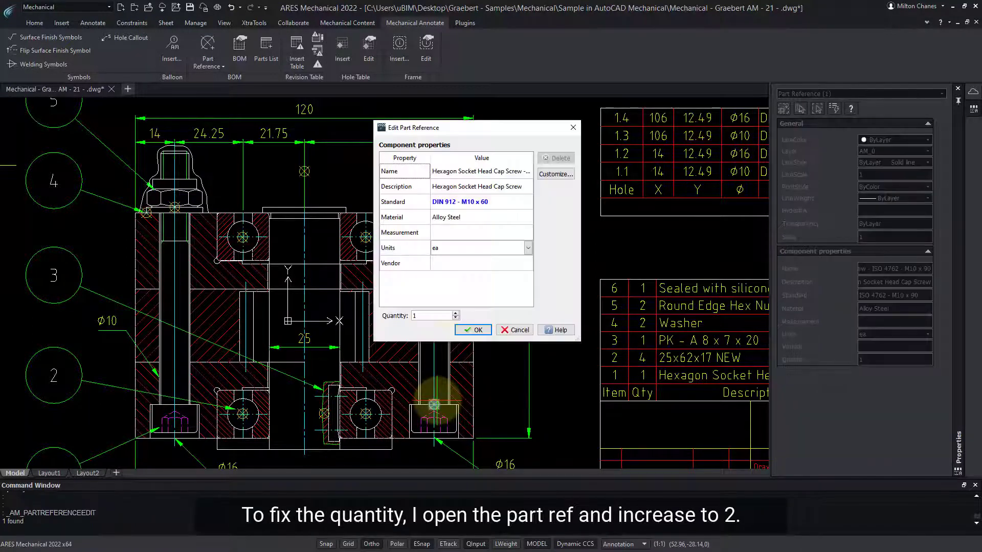
pyautogui.click(455, 314)
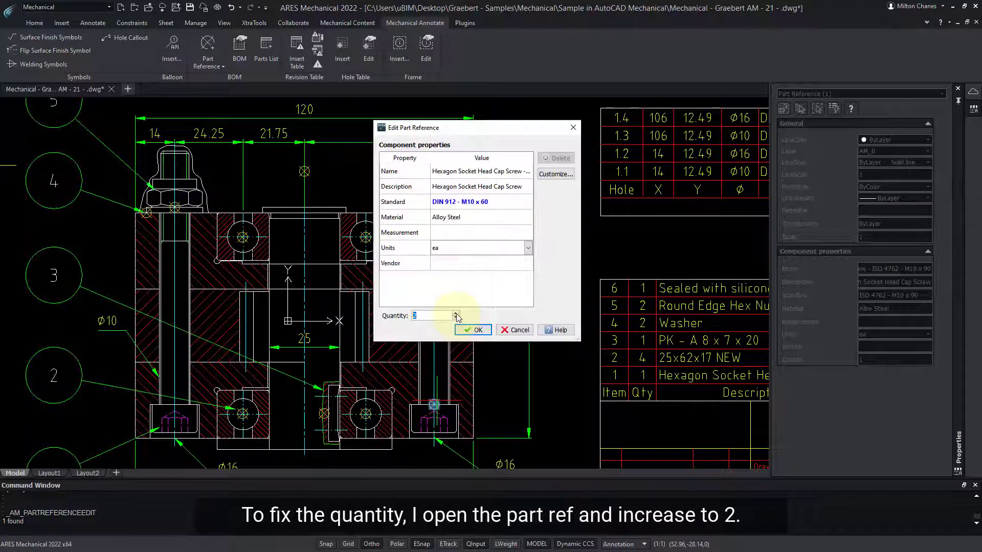
pyautogui.click(476, 330)
# - Insert an item above Silicone AG in the MAIN bill of materials with quantity 1, name Paint and description Protective paint
pyautogui.click(239, 46)
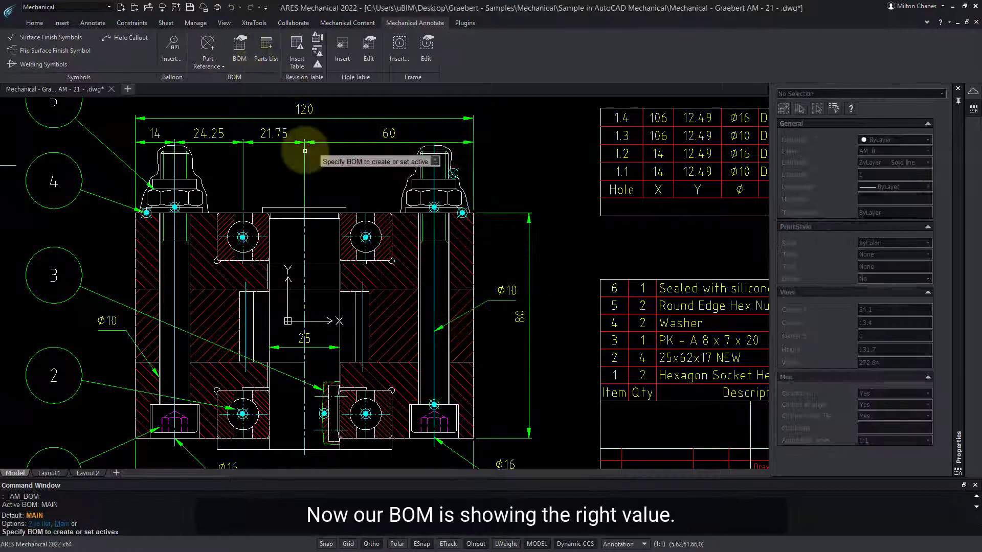
pyautogui.press('Return')
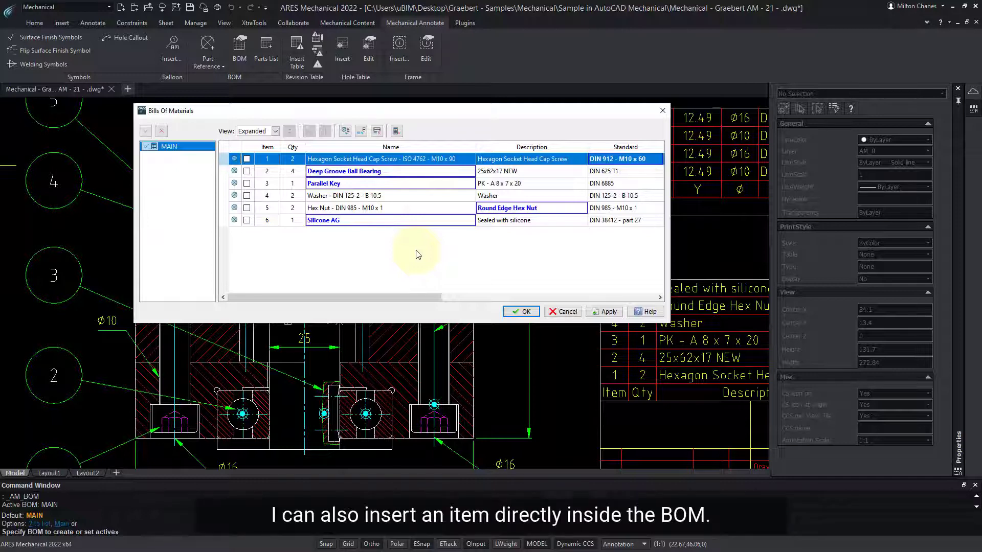
pyautogui.click(361, 131)
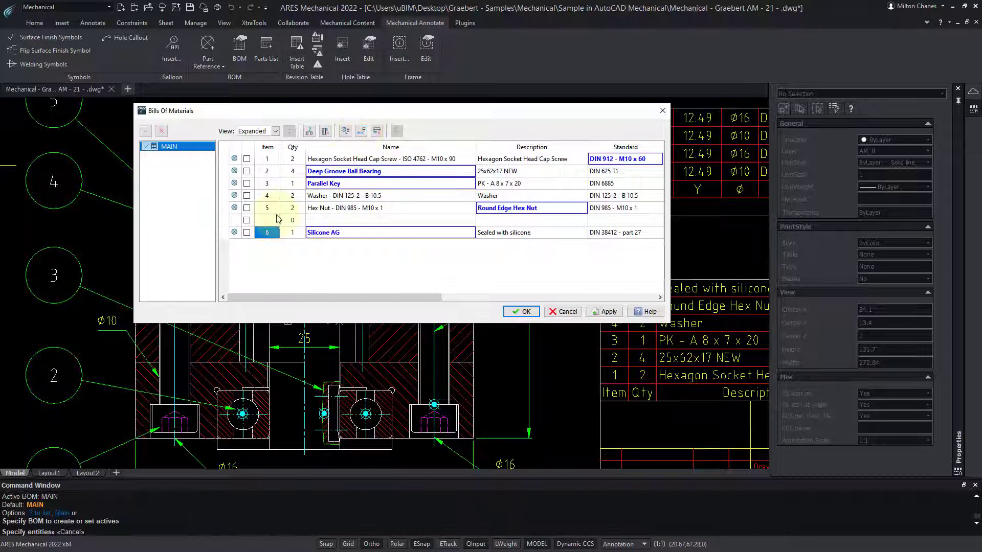
pyautogui.click(293, 220)
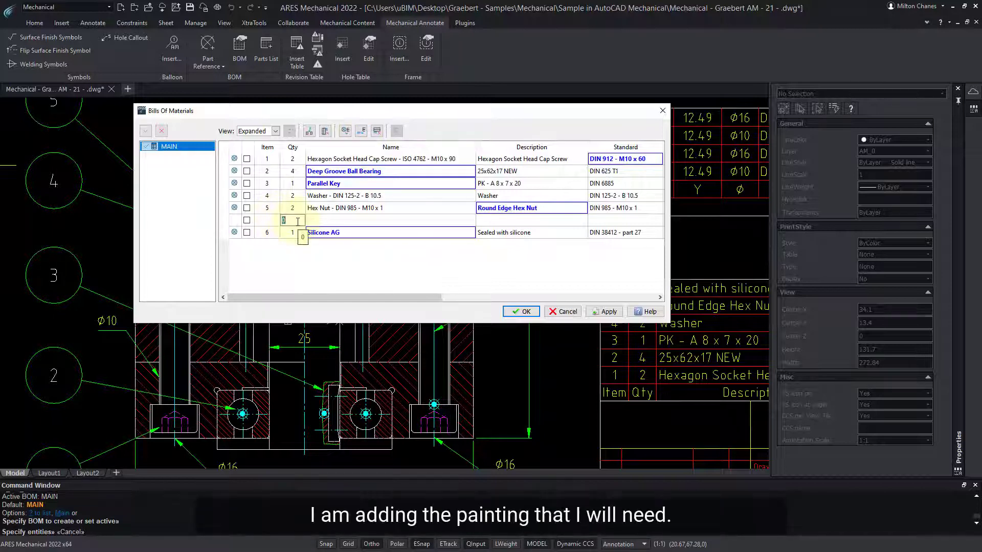
pyautogui.click(340, 222)
pyautogui.write('Paint')
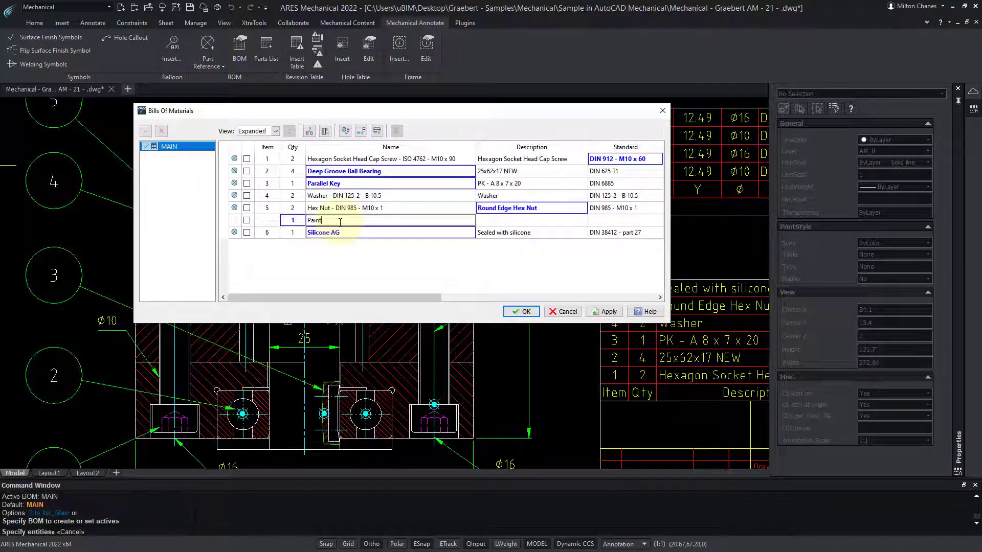
pyautogui.click(510, 221)
pyautogui.write('Protecti')
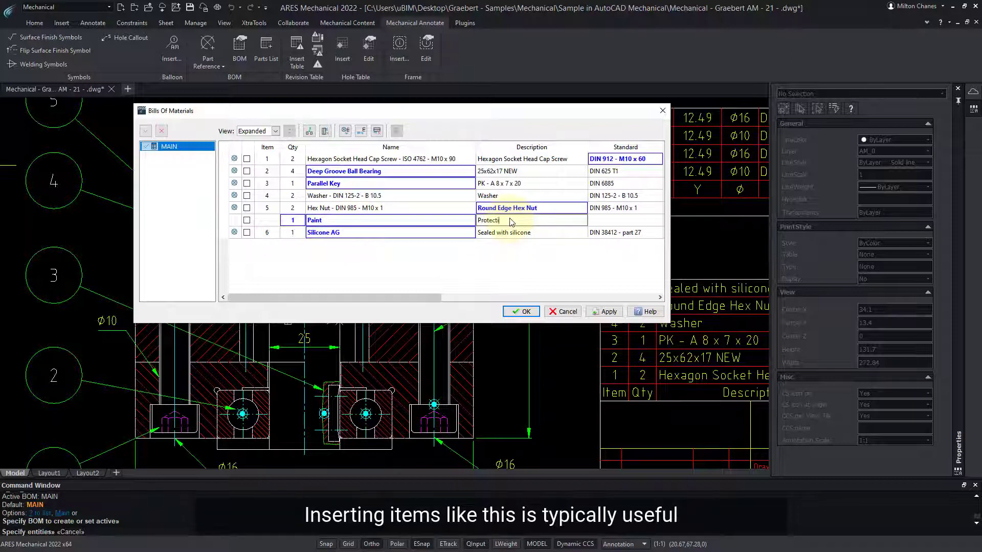
pyautogui.write('ve paint')
# - Set the Paint item's units to Liter and its material to Acrylic
pyautogui.moveTo(430, 299); pyautogui.dragTo(650, 297)
pyautogui.click(645, 219)
pyautogui.click(659, 220)
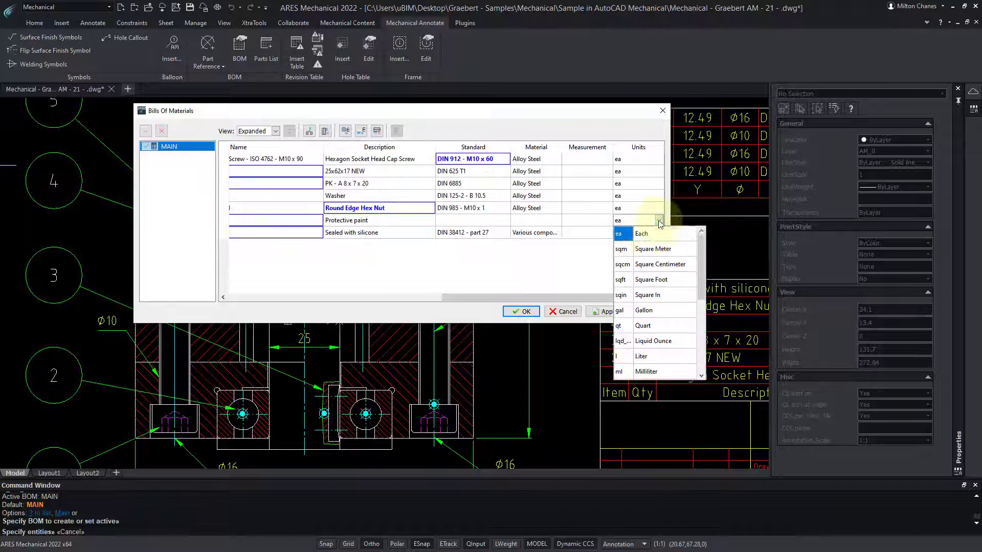
pyautogui.click(653, 356)
pyautogui.click(529, 220)
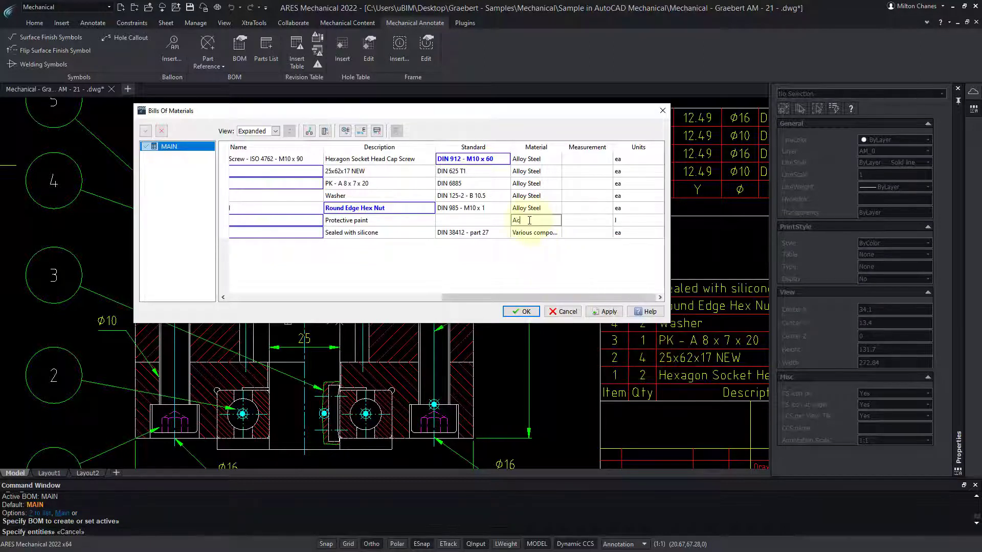
pyautogui.write('Acrylic')
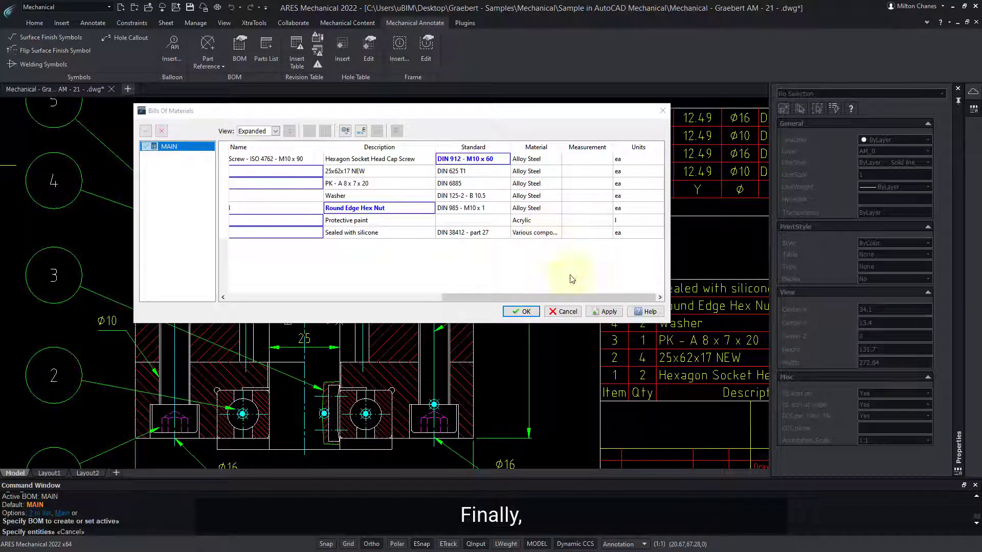
# - Delete the Silicone AG item from the bill of materials
pyautogui.moveTo(522, 297); pyautogui.dragTo(302, 294)
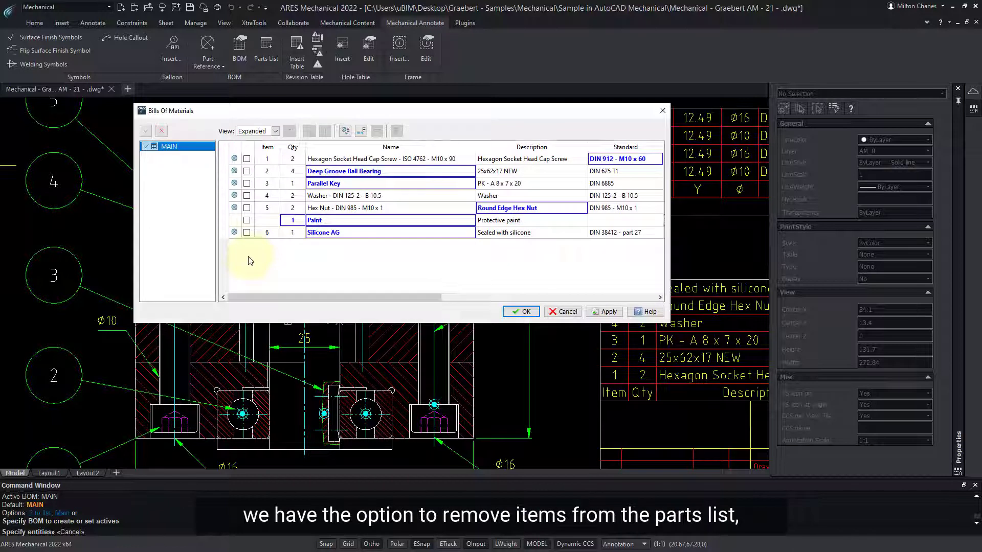
pyautogui.click(226, 234)
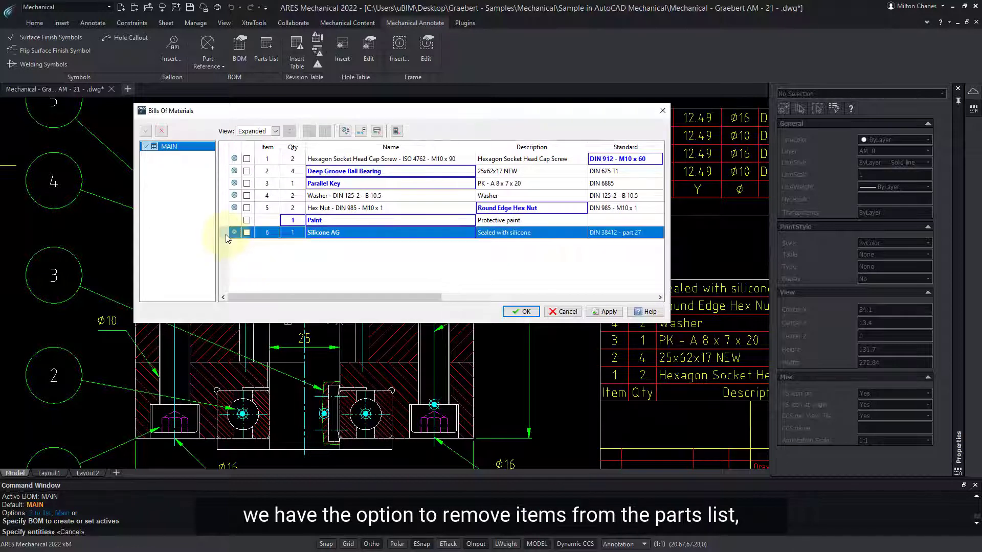
pyautogui.click(377, 132)
pyautogui.click(377, 240)
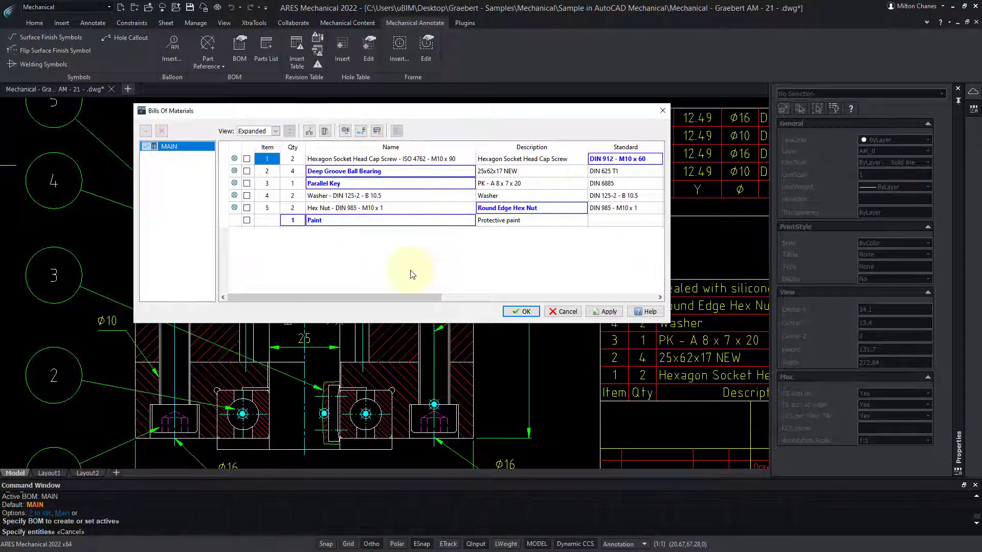
# - Append a Vendor column to the bill of materials
pyautogui.moveTo(412, 296); pyautogui.dragTo(639, 296)
pyautogui.rightClick(618, 148)
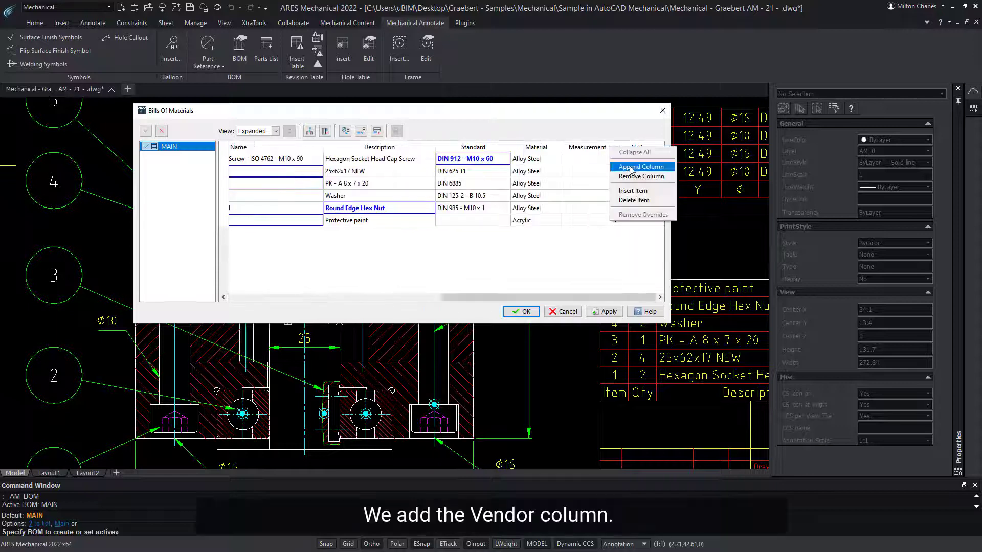
pyautogui.click(631, 167)
pyautogui.click(432, 254)
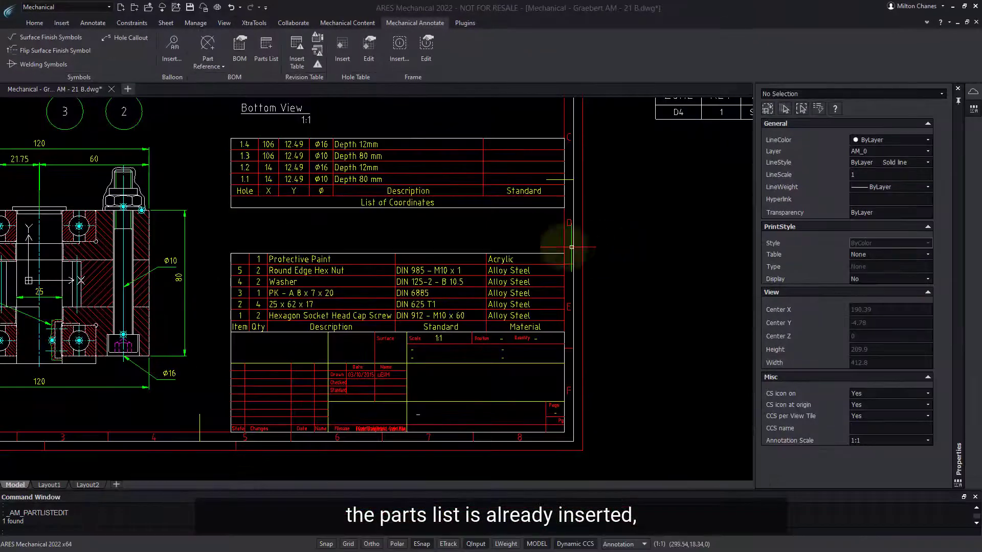
# - Insert the Name and Vendor columns after Material in the existing parts list and apply the change
pyautogui.doubleClick(468, 251)
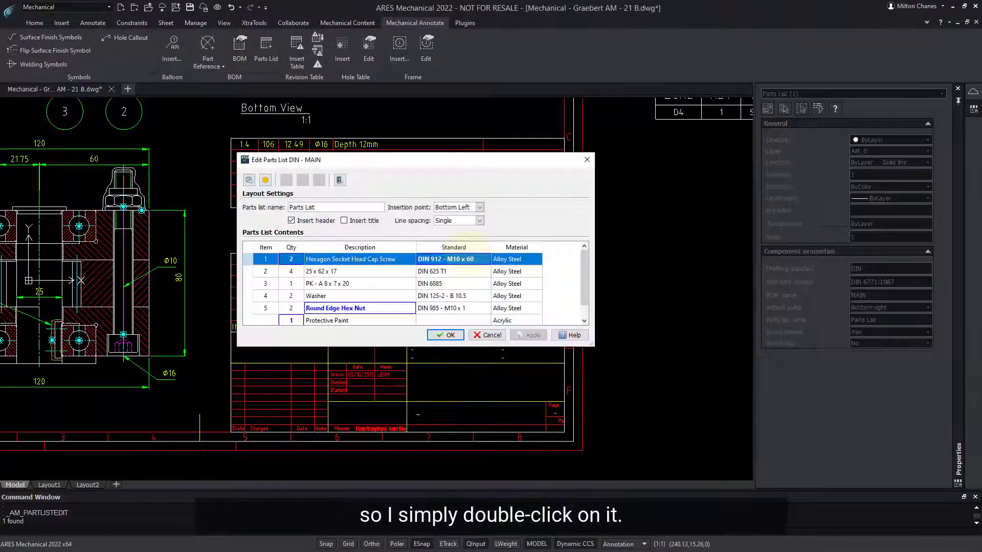
pyautogui.click(517, 247)
pyautogui.rightClick(524, 250)
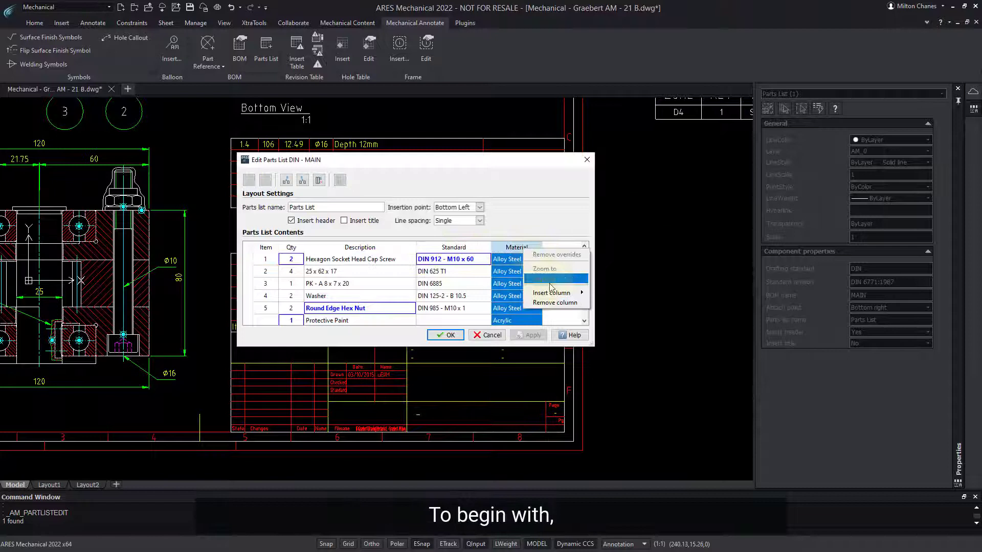
pyautogui.moveTo(566, 294)
pyautogui.click(604, 302)
pyautogui.click(358, 217)
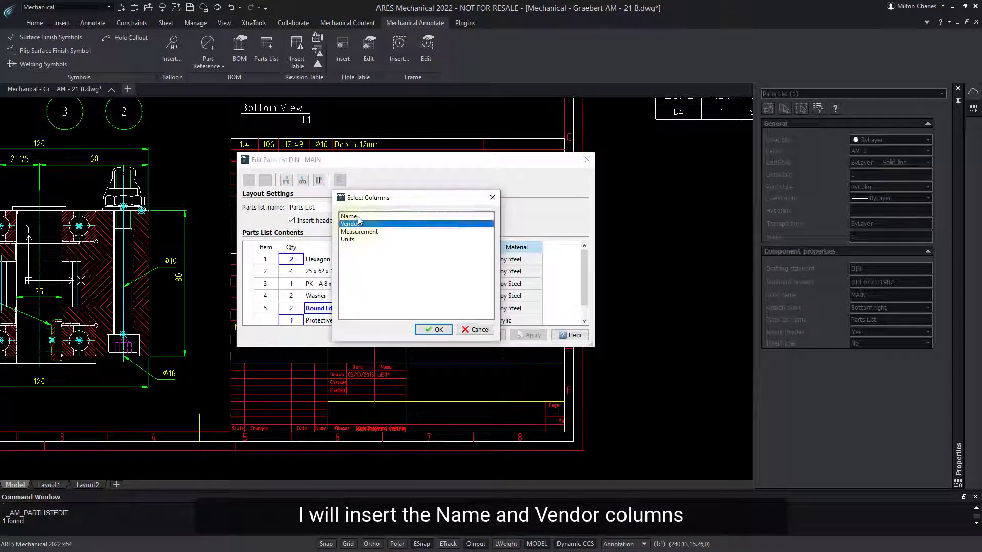
pyautogui.keyDown('ctrl'); pyautogui.click(358, 224); pyautogui.keyUp('ctrl')
pyautogui.click(436, 330)
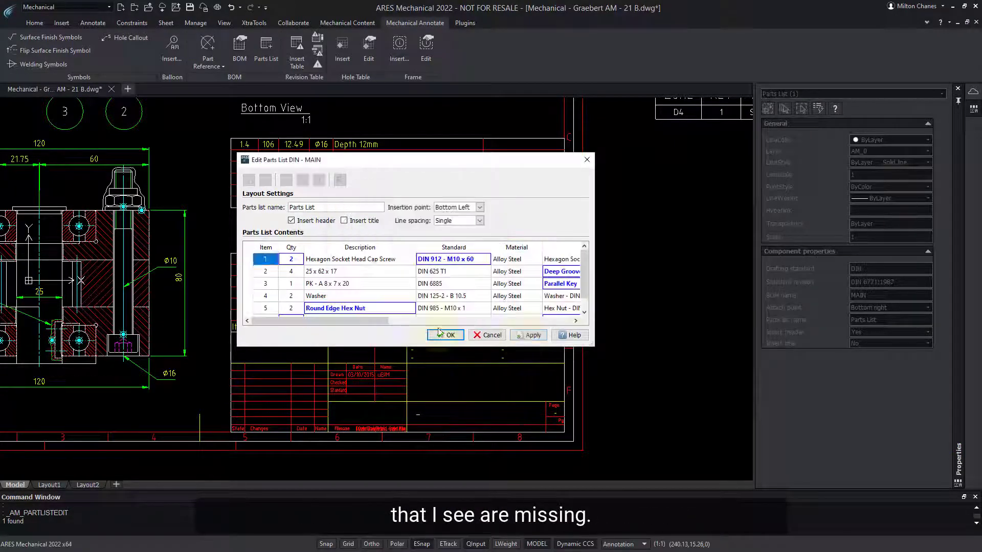
pyautogui.click(529, 336)
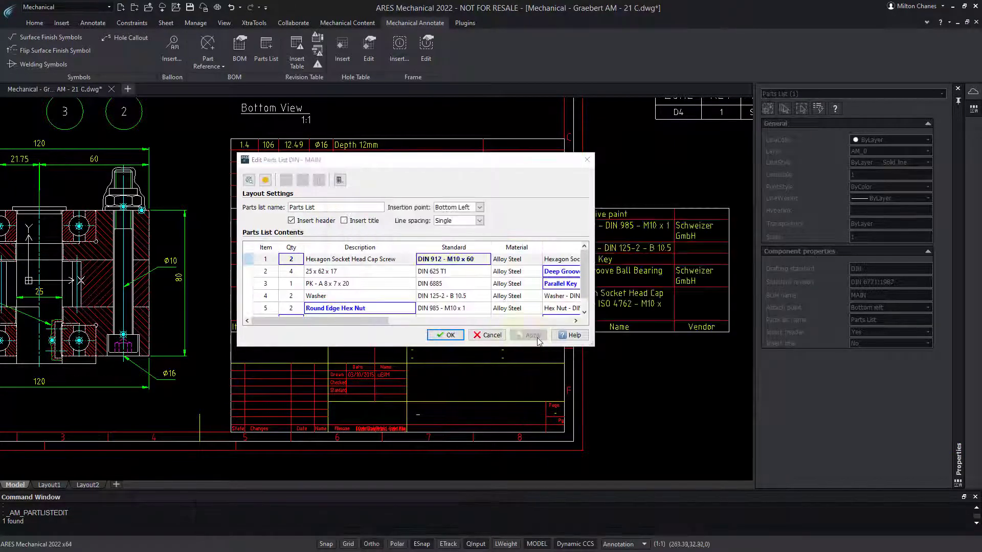
# - Highlight the Round Edge Hex Nut and the Hexagon Socket Head Cap Screw in the drawing from the parts list
pyautogui.click(381, 321)
pyautogui.moveTo(381, 327); pyautogui.dragTo(549, 323)
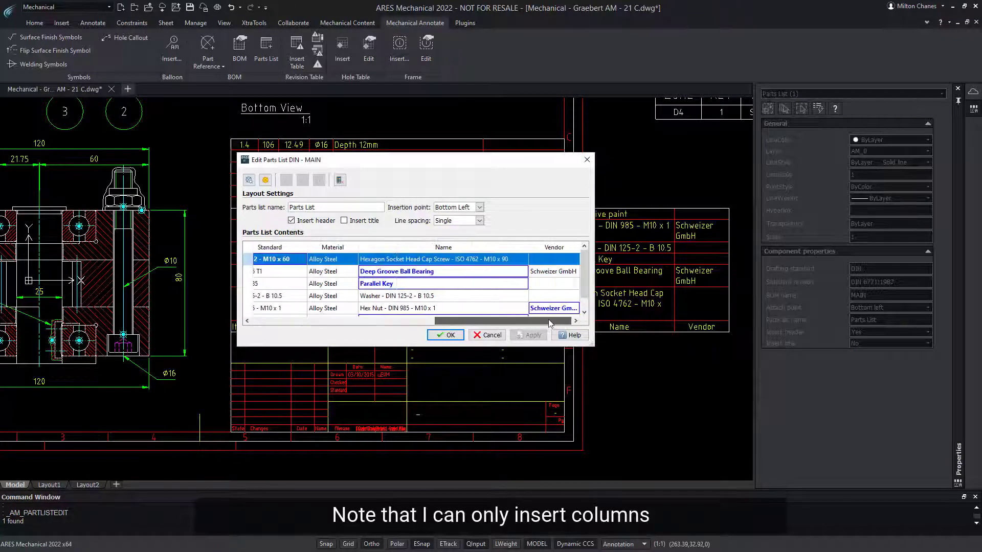
pyautogui.hscroll(-10, 549, 286)
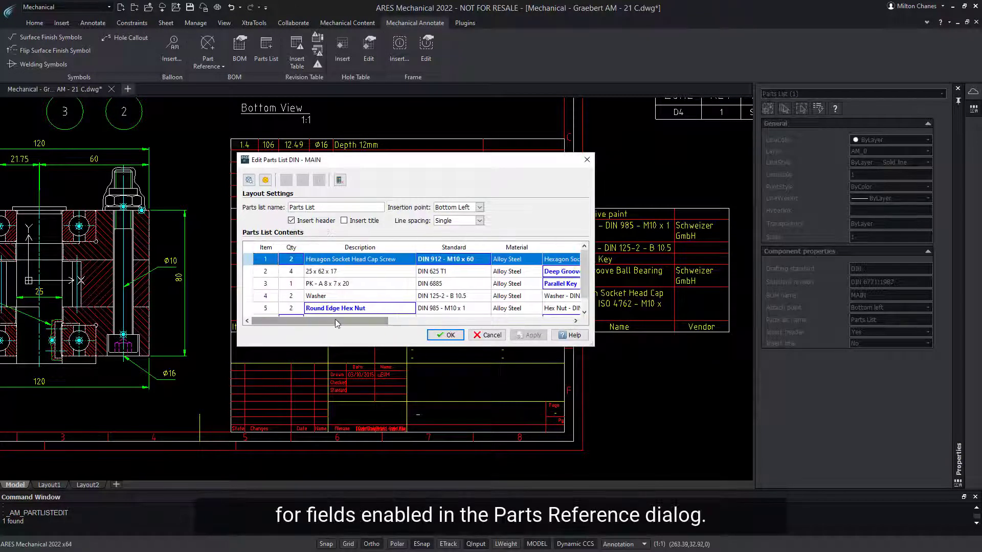
pyautogui.scroll(-1, 587, 297)
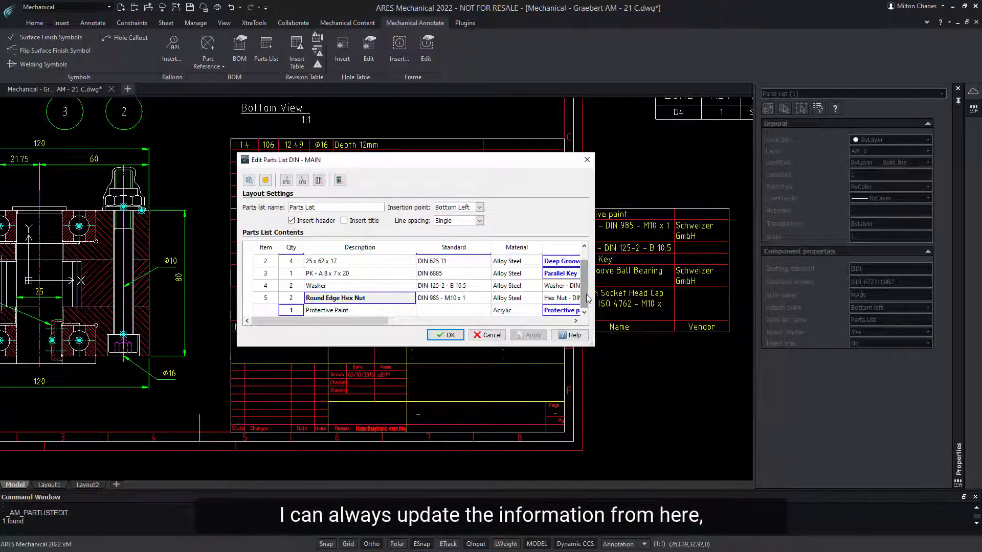
pyautogui.click(386, 302)
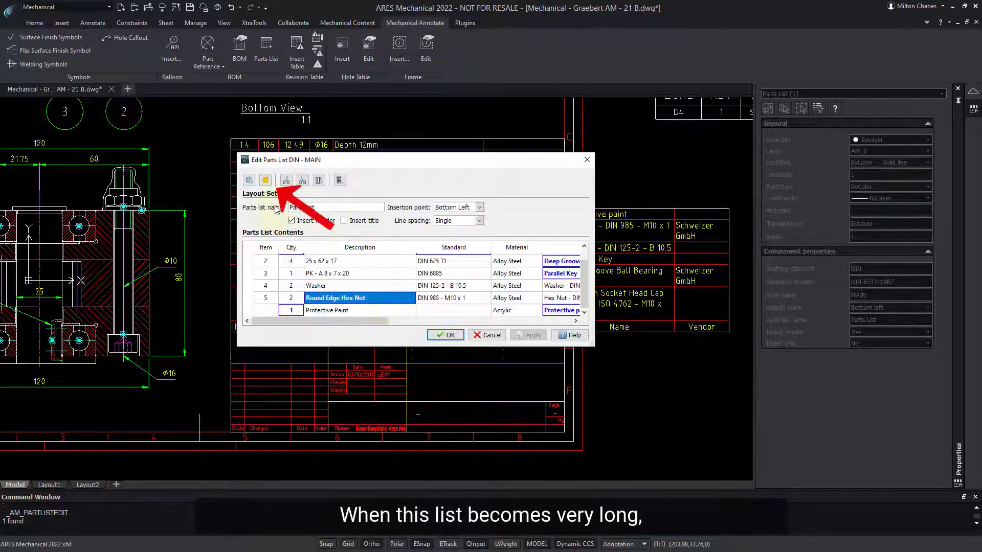
pyautogui.click(265, 181)
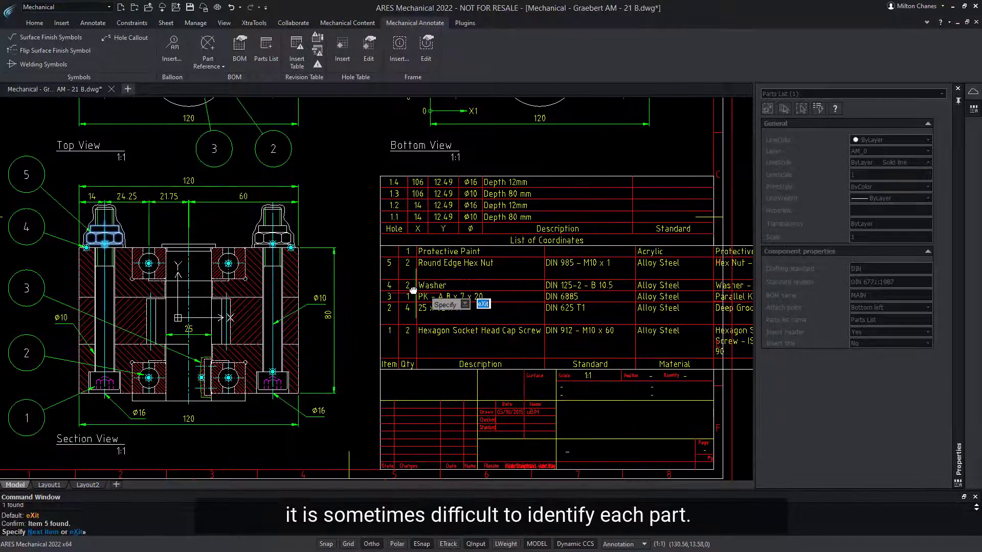
pyautogui.scroll(3, 43, 198)
pyautogui.scroll(-1, 42, 198)
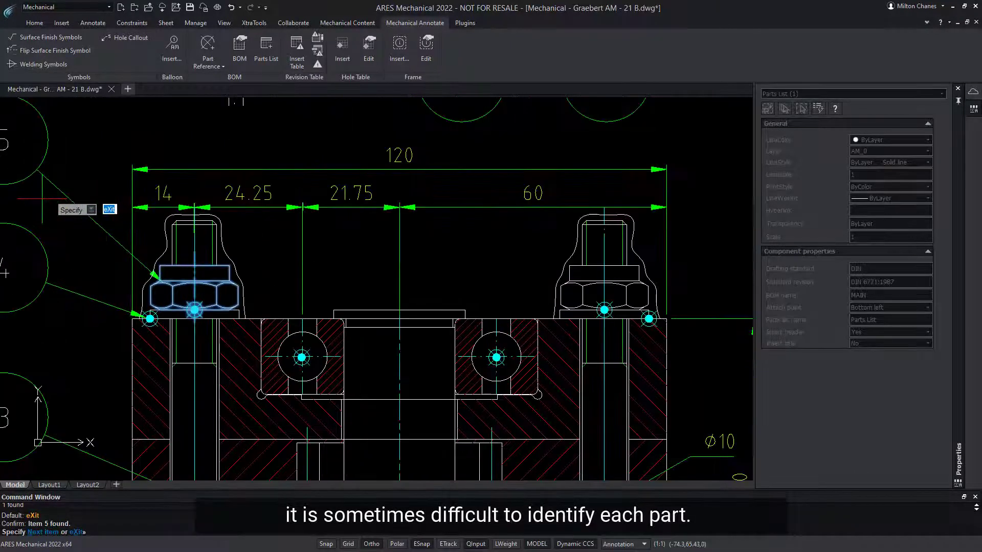
pyautogui.scroll(-2, 42, 198)
pyautogui.press('Return')
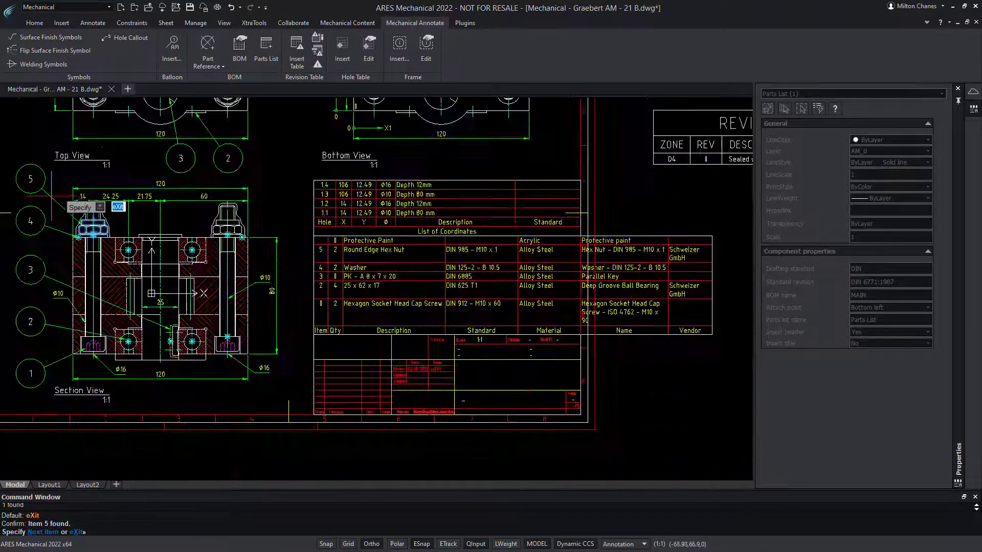
pyautogui.scroll(1, 585, 269)
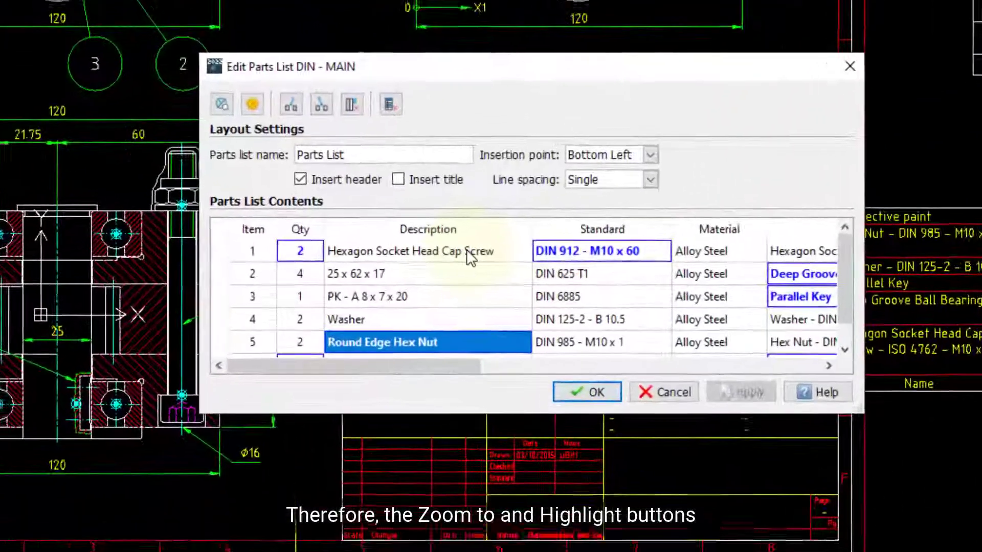
pyautogui.click(384, 259)
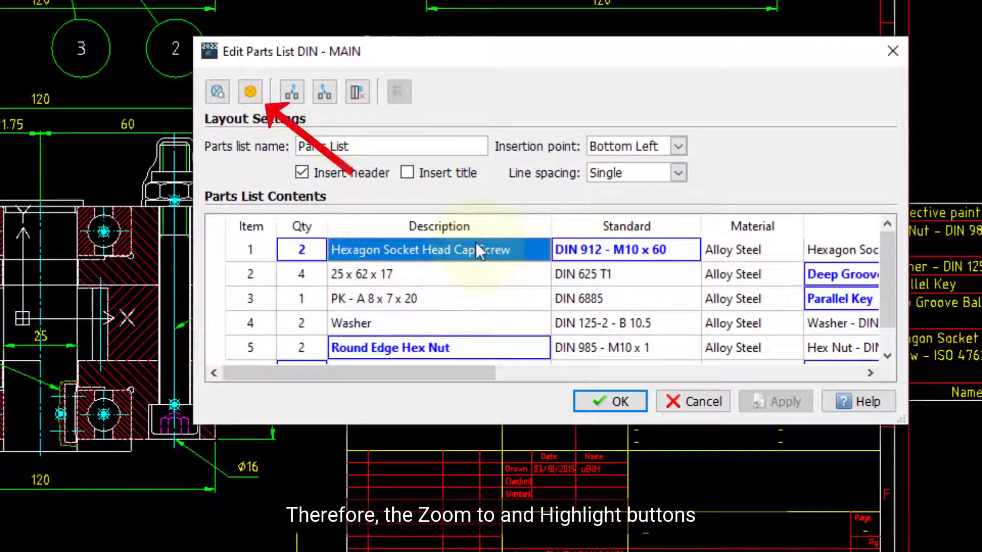
pyautogui.click(251, 93)
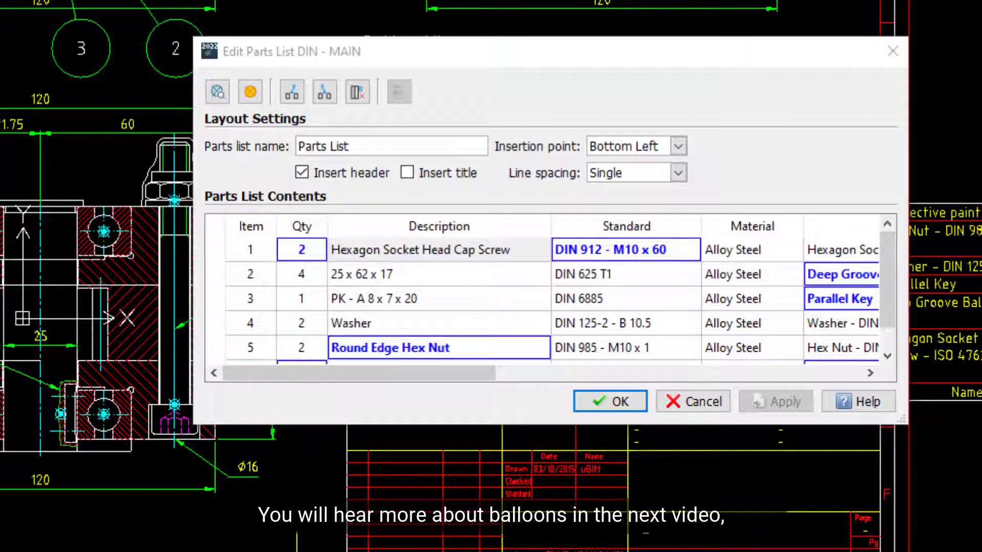
# - Set the Round Edge Hex Nut's item number to 23 in the parts list and accept the edit
pyautogui.doubleClick(256, 347)
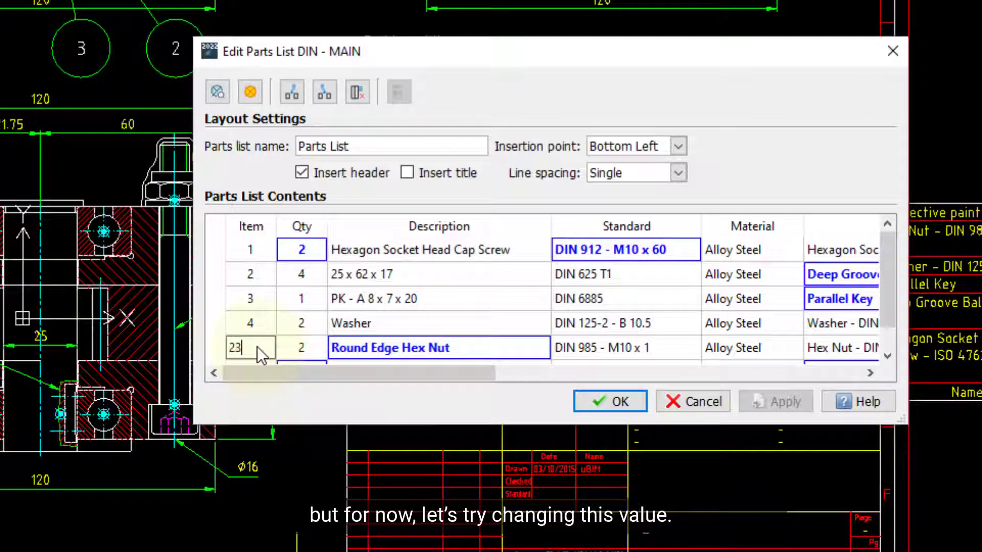
pyautogui.press('Return')
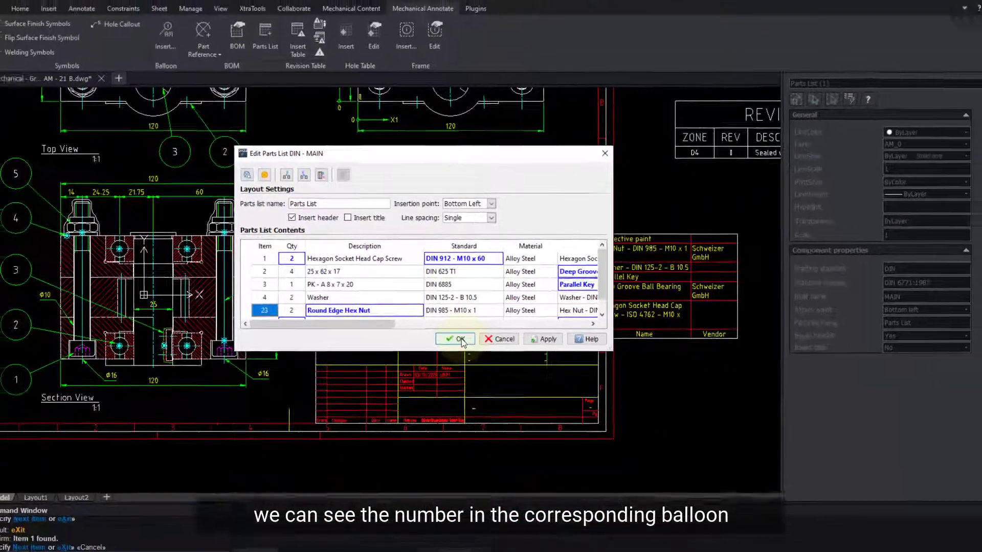
pyautogui.click(459, 340)
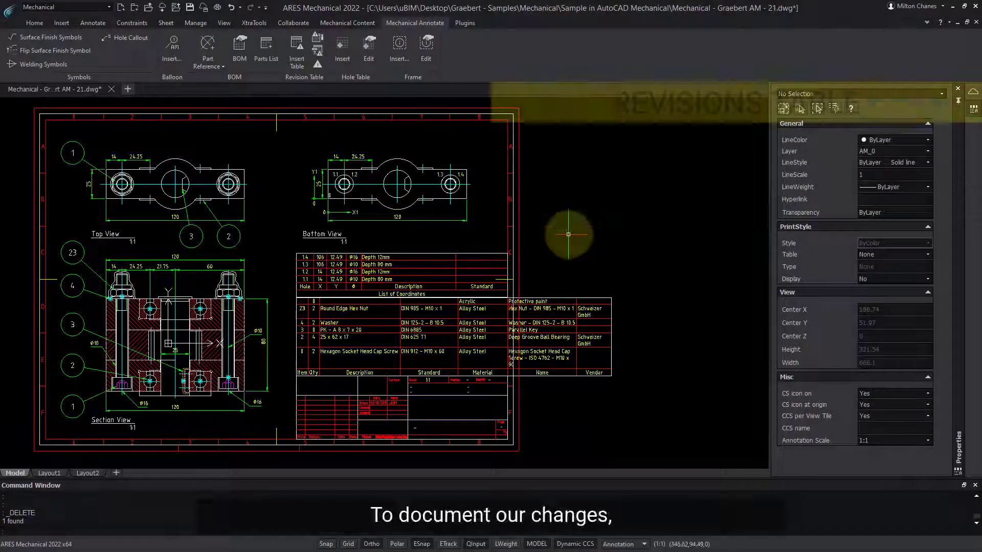
# - Insert a revision table with revision 1 for zone D4, description "Sealed with Silicone" and the approver's name, and place its markers at the Section View nuts
pyautogui.click(300, 57)
pyautogui.click(570, 202)
pyautogui.press('Return')
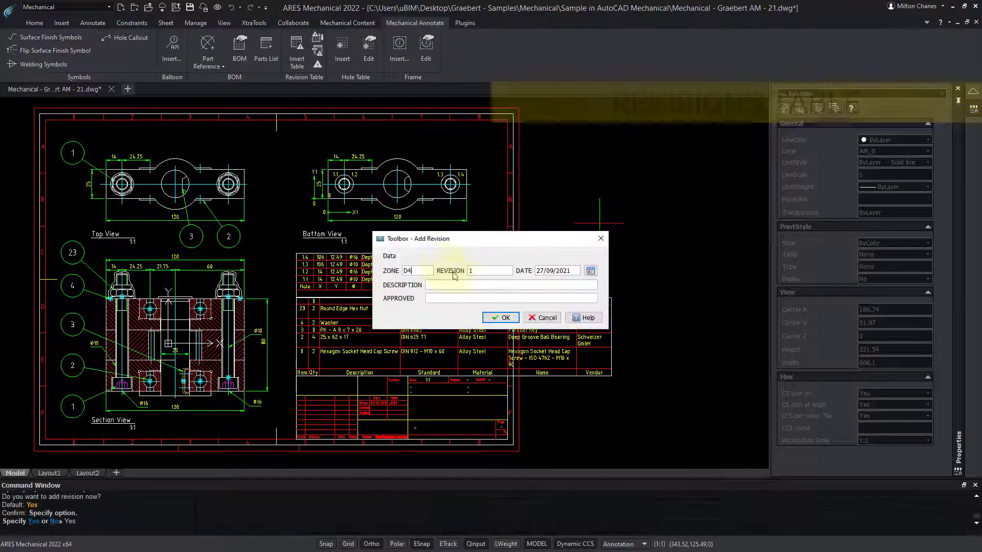
pyautogui.click(447, 286)
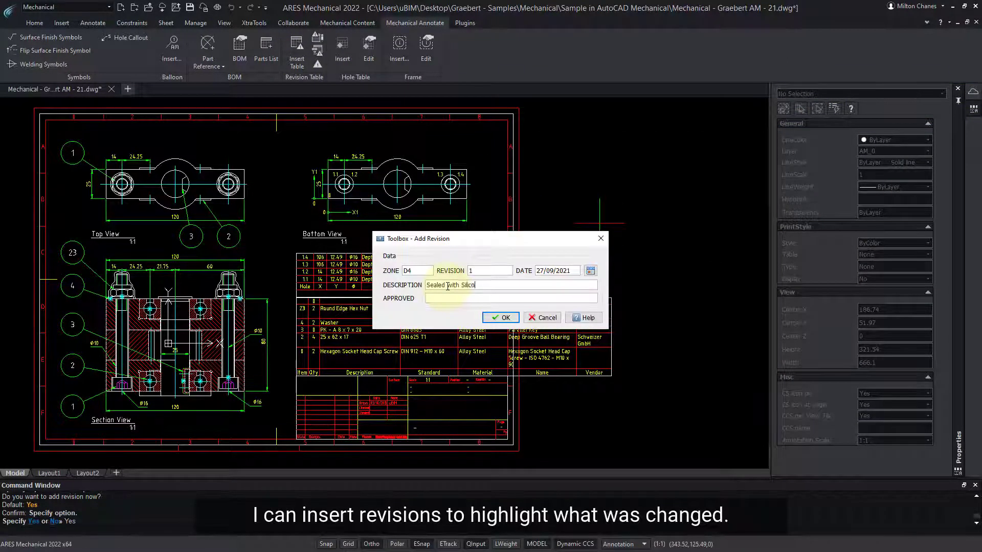
pyautogui.write('John Doe')
pyautogui.click(500, 317)
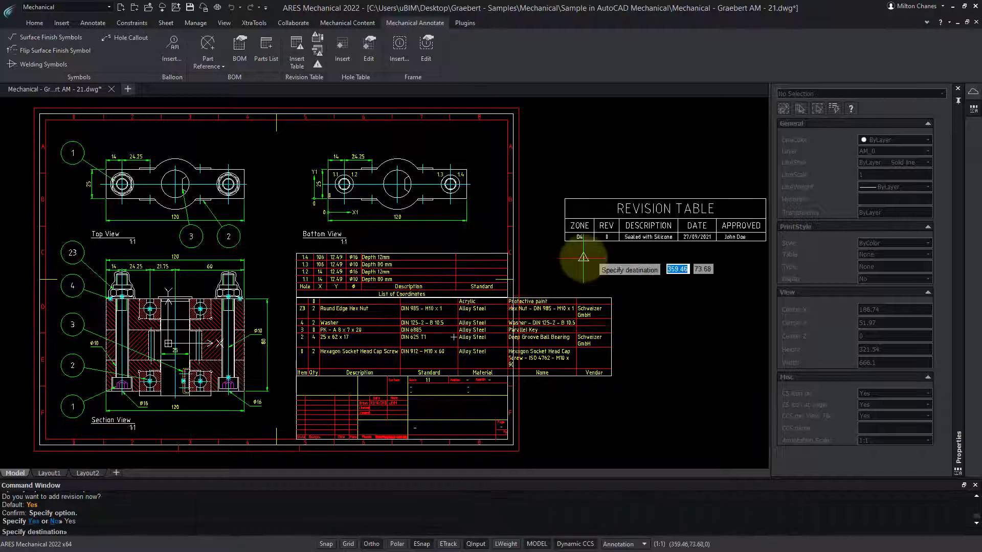
pyautogui.rightClick(135, 280)
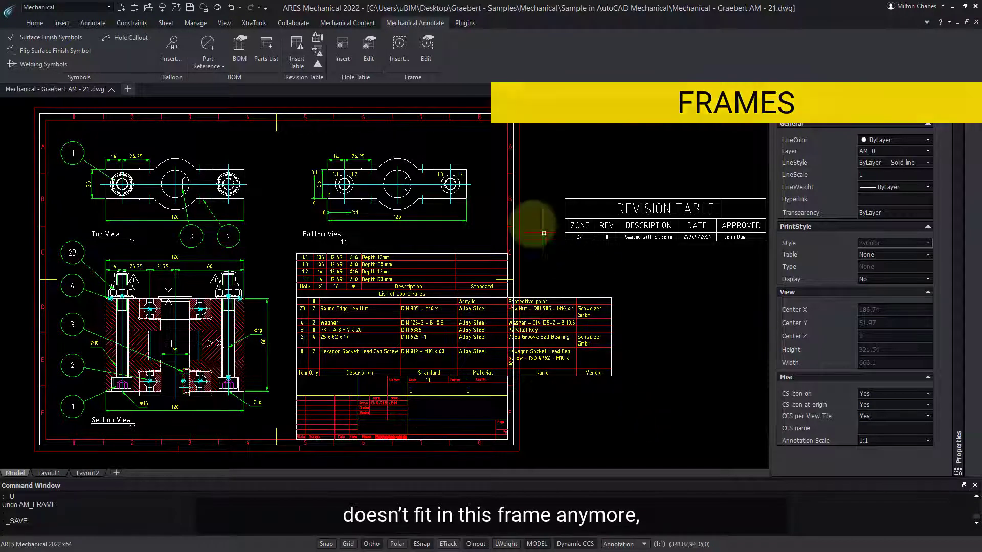
# - Insert an A2 594 x 420 MM frame with a DIN title block at scale 1:1 around the existing drawing frame
pyautogui.click(401, 48)
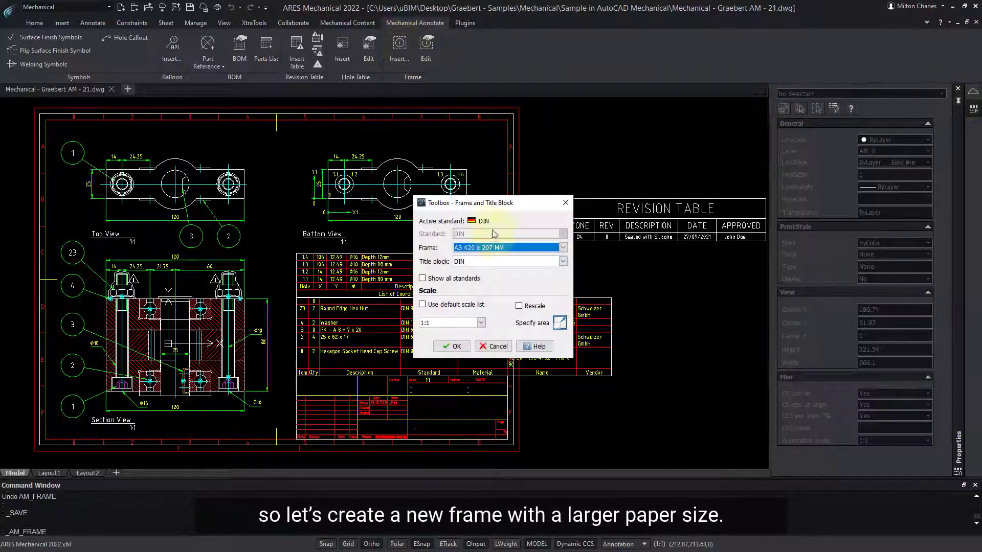
pyautogui.click(511, 250)
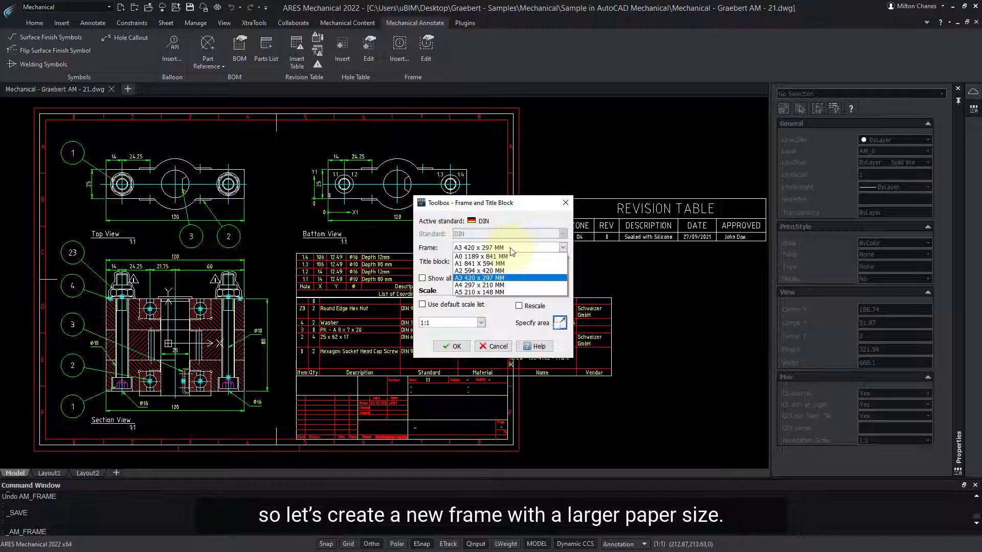
pyautogui.click(506, 275)
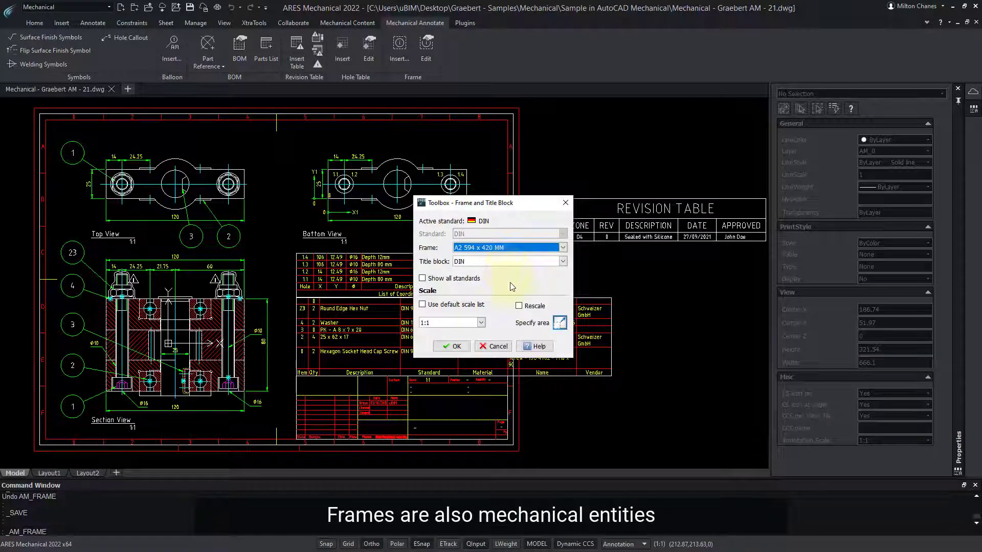
pyautogui.click(451, 346)
pyautogui.scroll(-5, 470, 343)
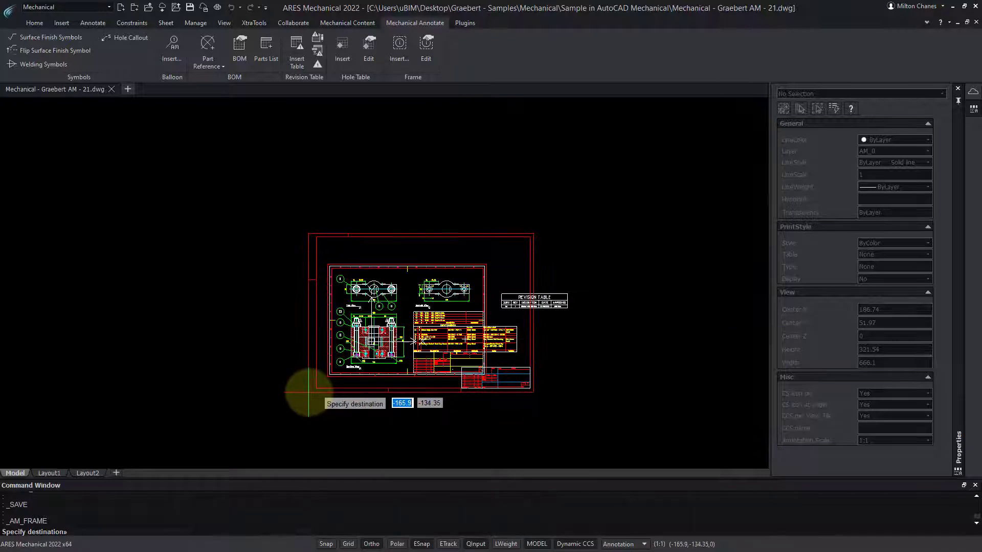
pyautogui.click(308, 393)
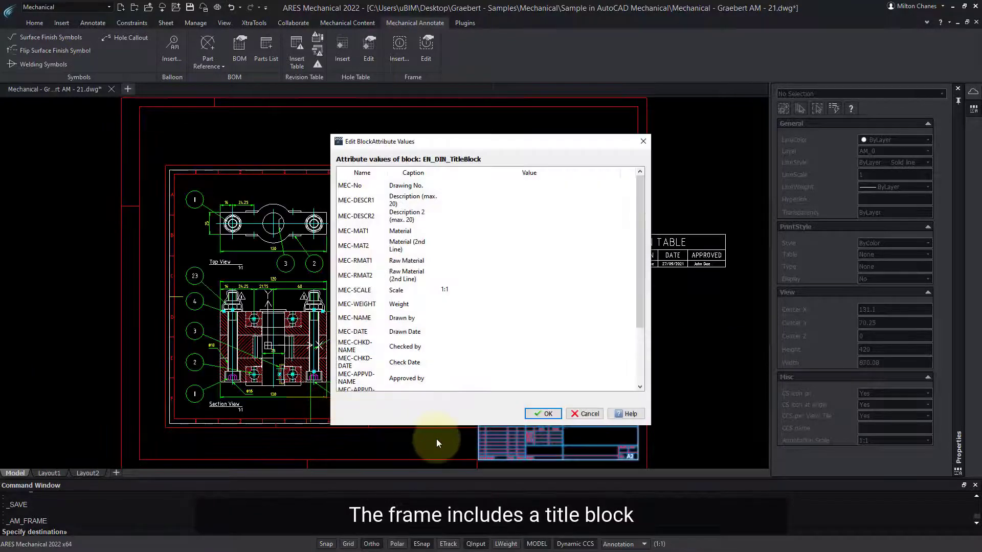